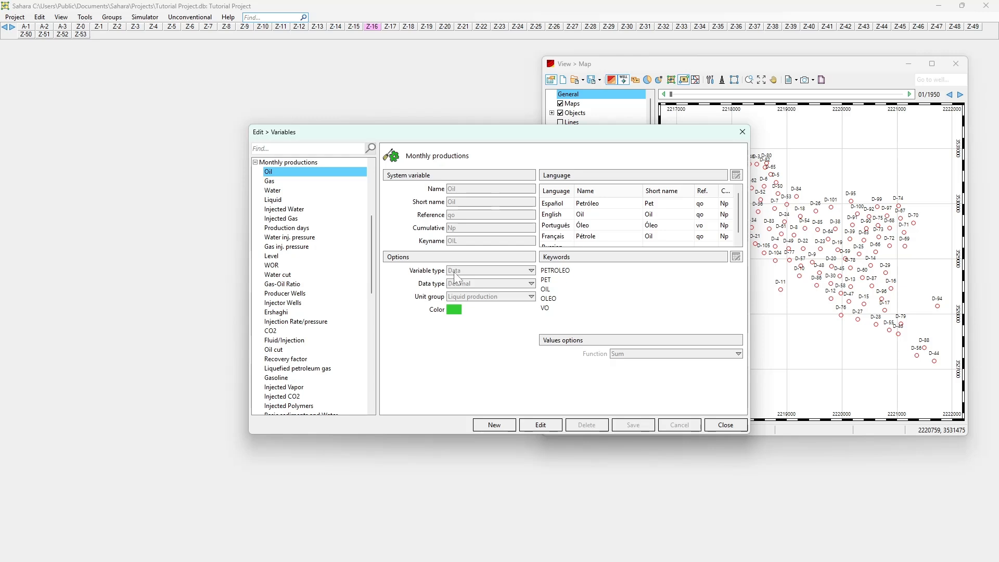
Search the variables for "pore vo" and display the Pore Volume definition under Petrophysical data.
click(283, 149)
text(pore vo)
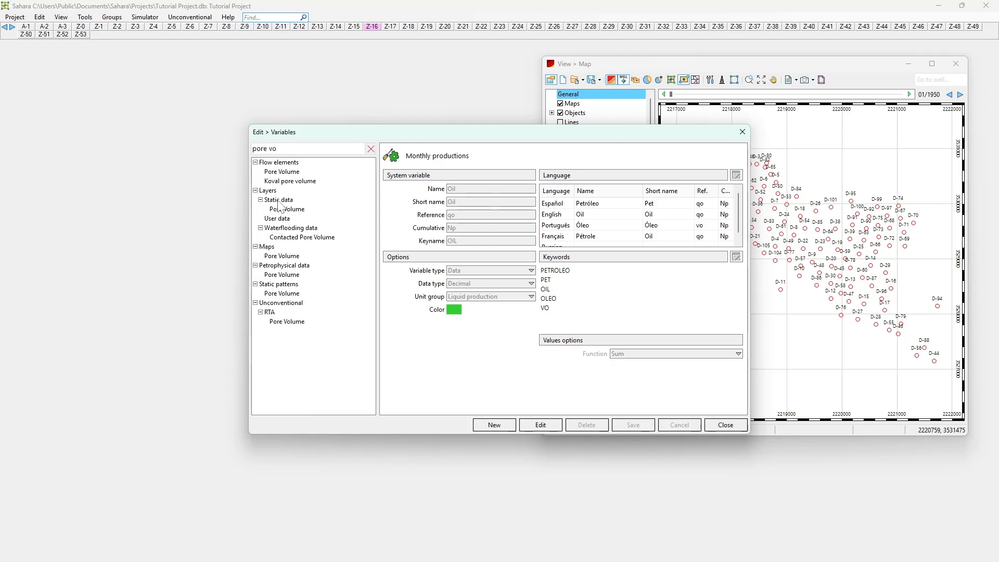
click(280, 275)
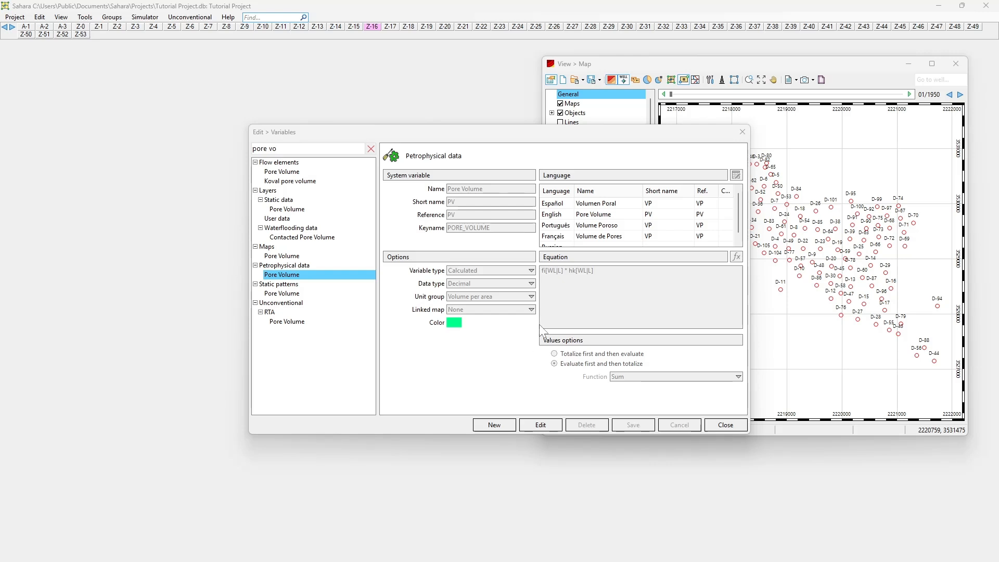
Search the variables for "porosi" and display the Porosity definition under Petrophysical data.
click(298, 149)
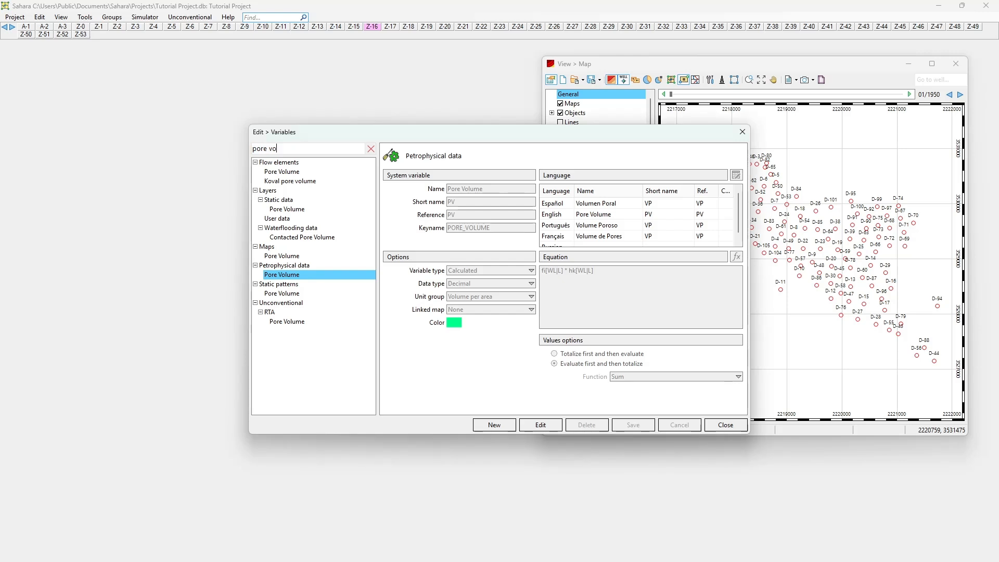
key(ctrl+a)
text(p)
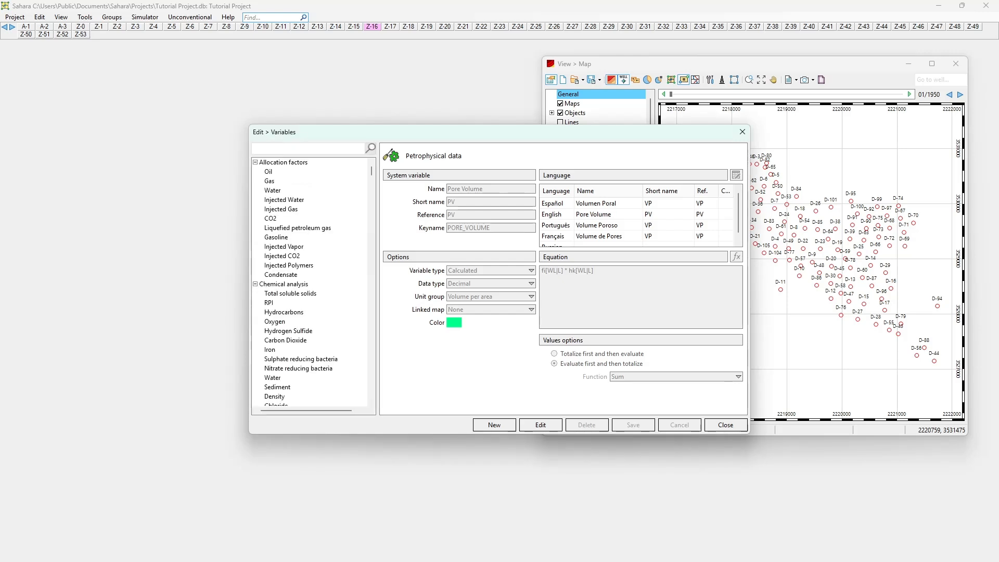
text(orosi)
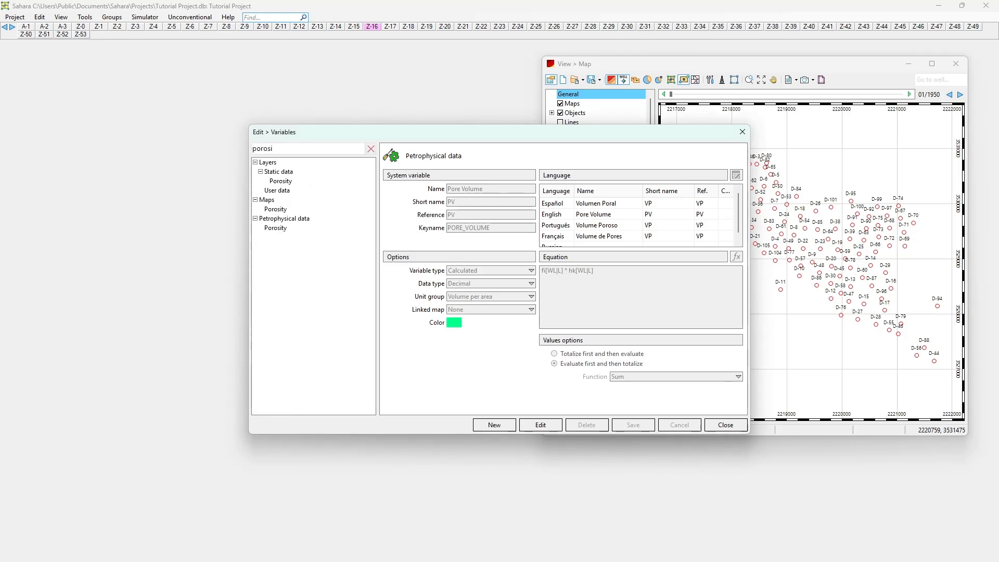
click(281, 227)
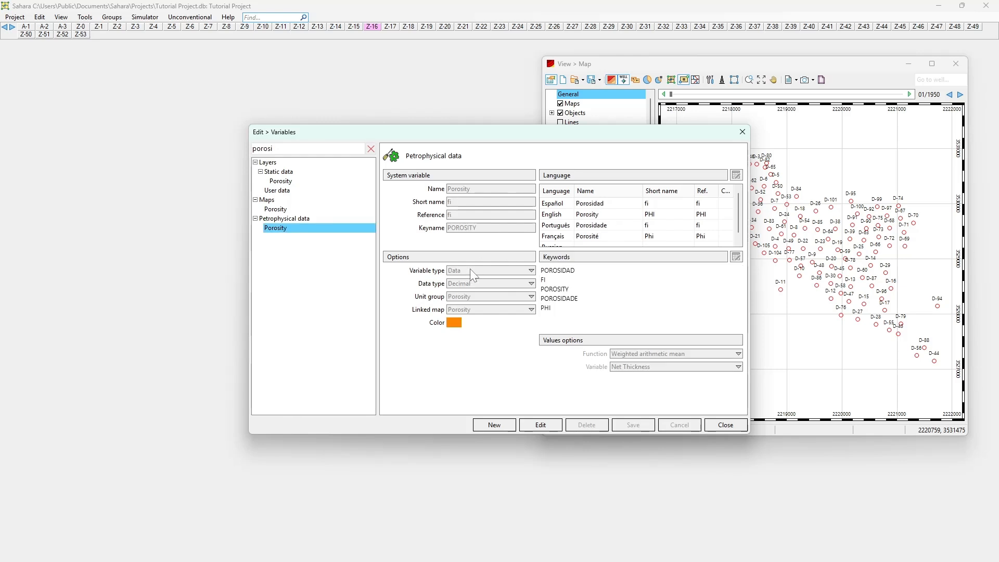
Search the variables for "net th" and display the Net Thickness definition under Petrophysical data.
drag(272, 149, 208, 150)
text(ne)
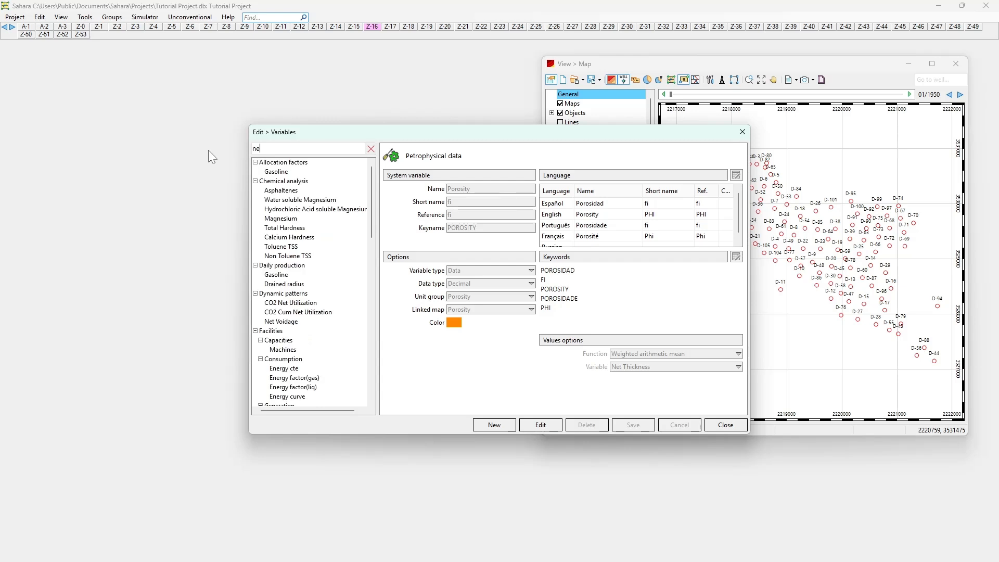
text(t th)
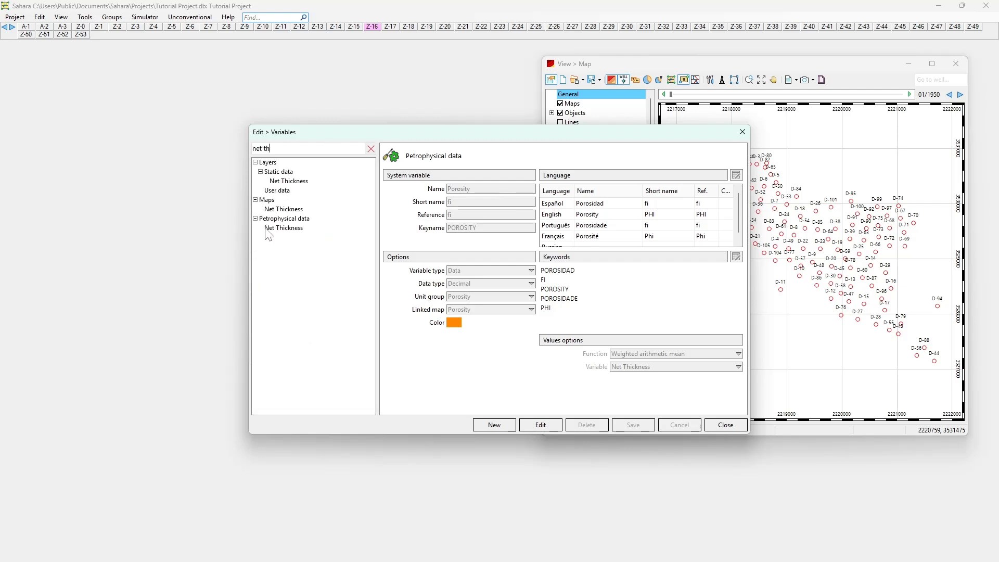
click(265, 231)
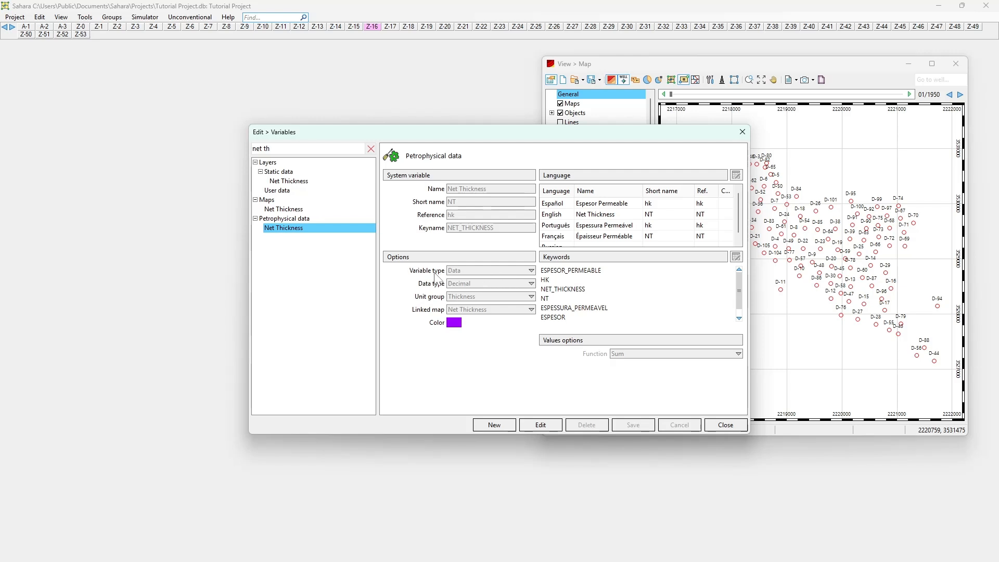
Return to the petrophysical Pore Volume variable by searching for "pore vo", and review its equation.
drag(282, 149, 241, 146)
key(BackSpace)
text(pore vo)
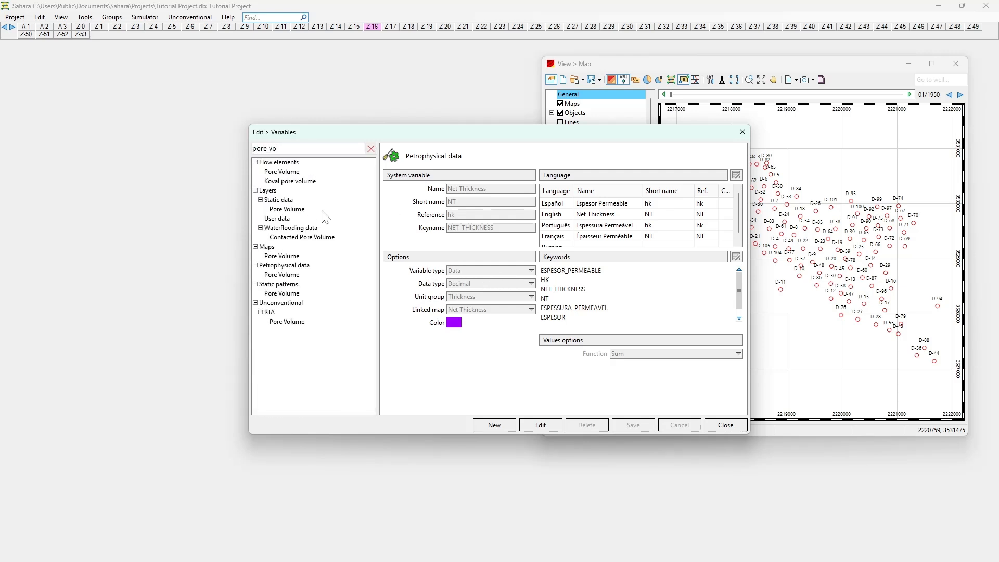
click(276, 274)
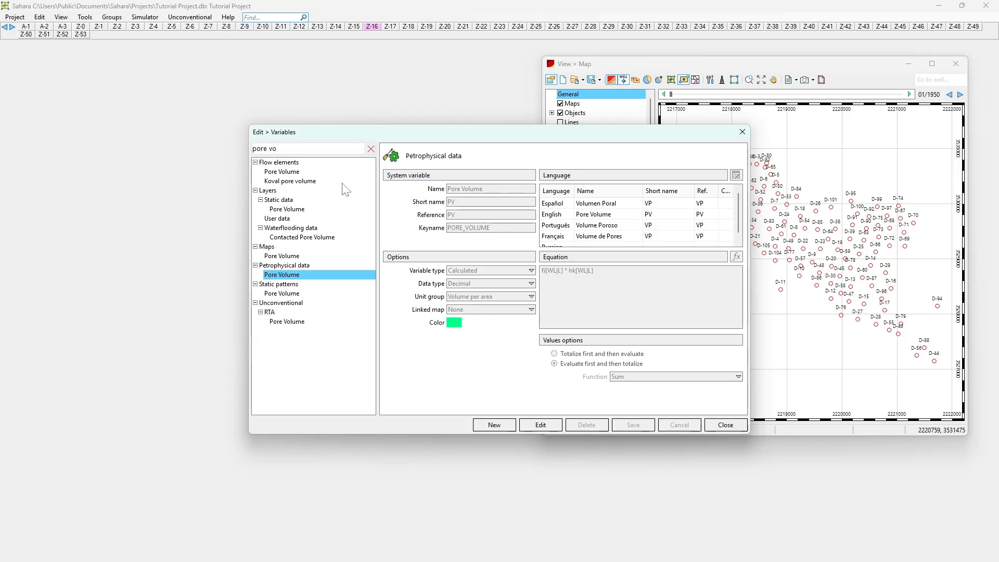
Search the variables for "oil", review the Oil variable under Monthly productions, and close the variables editor.
key(ctrl+a)
text(oil)
scroll(306, 309, down, 7)
scroll(308, 313, down, 3)
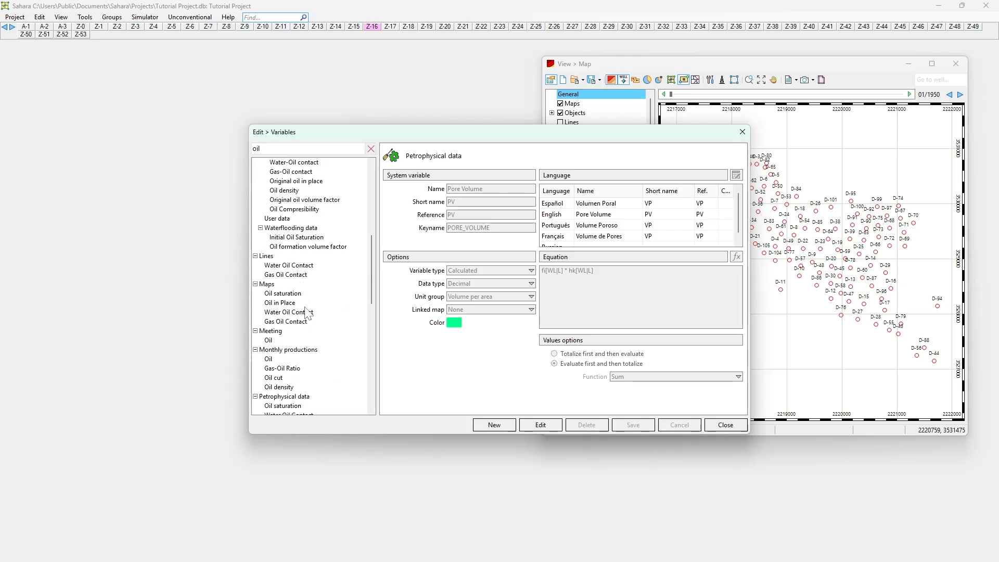
click(271, 331)
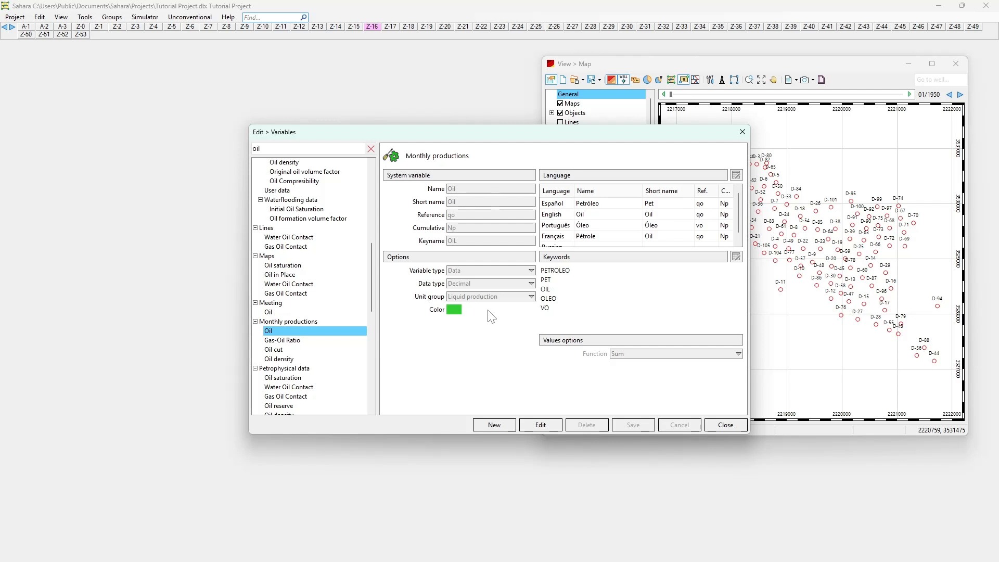
click(742, 132)
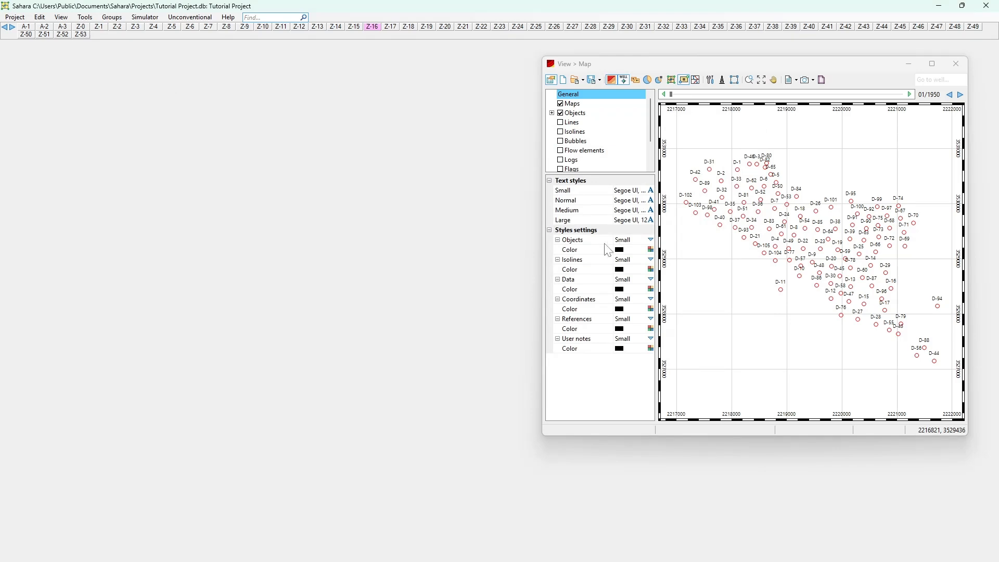
click(39, 17)
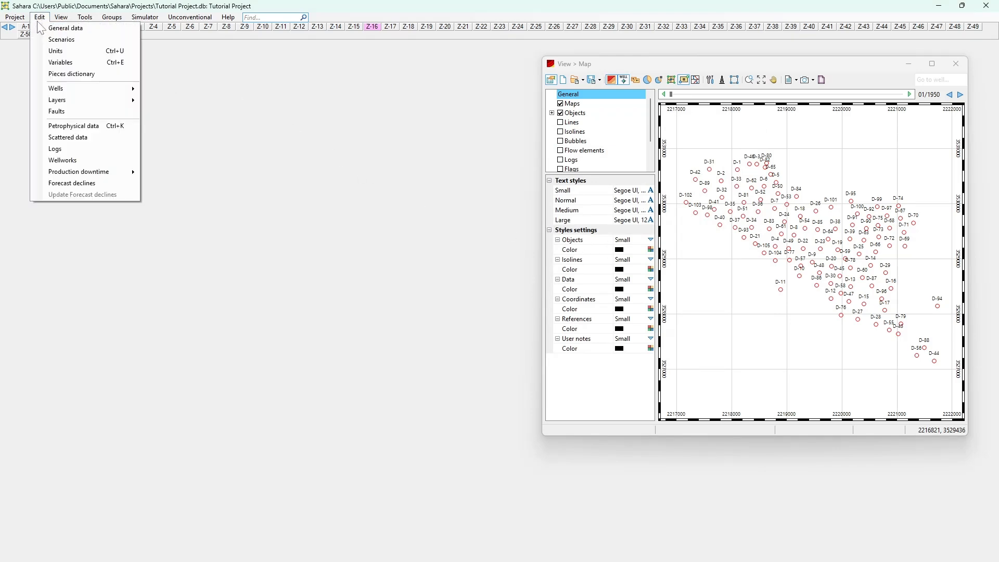
click(68, 62)
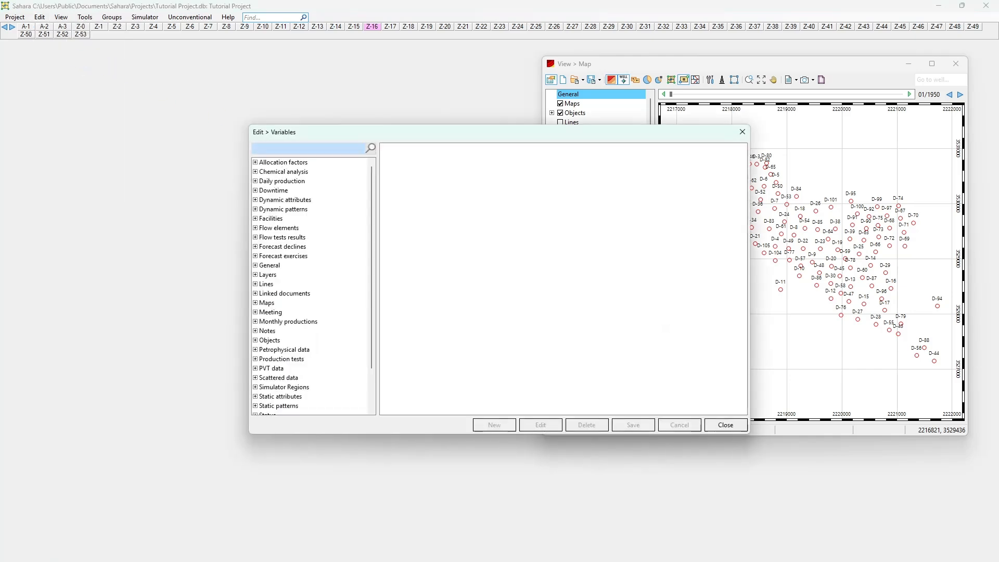
click(743, 131)
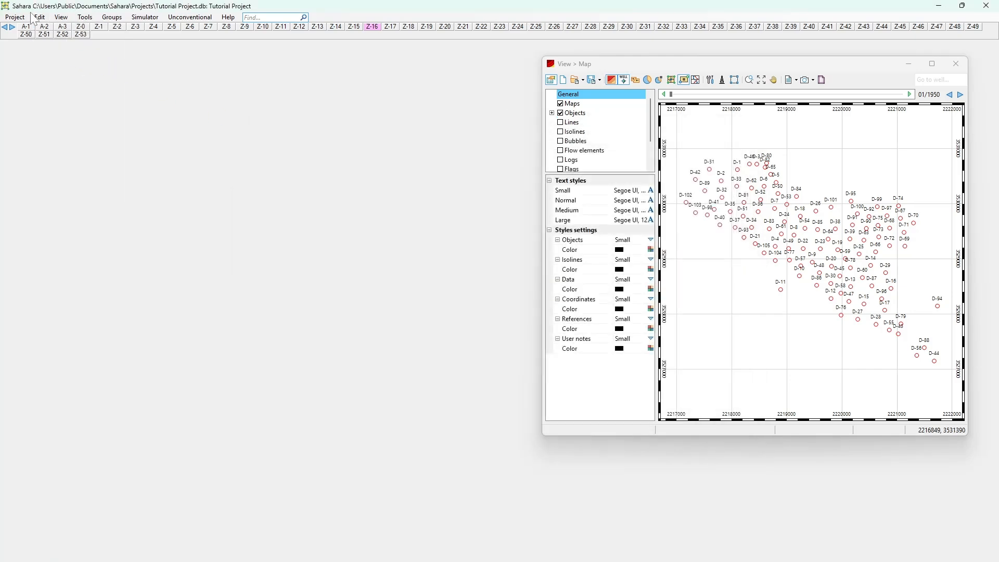
Open the units editor, search for "volu" and display the units available for Volume.
click(39, 17)
click(61, 50)
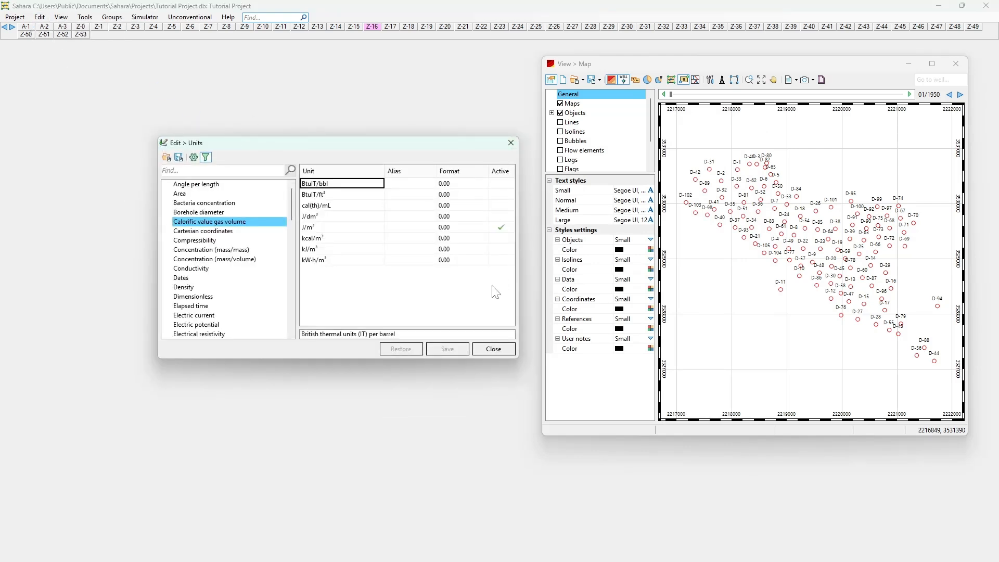
click(224, 170)
text(volu)
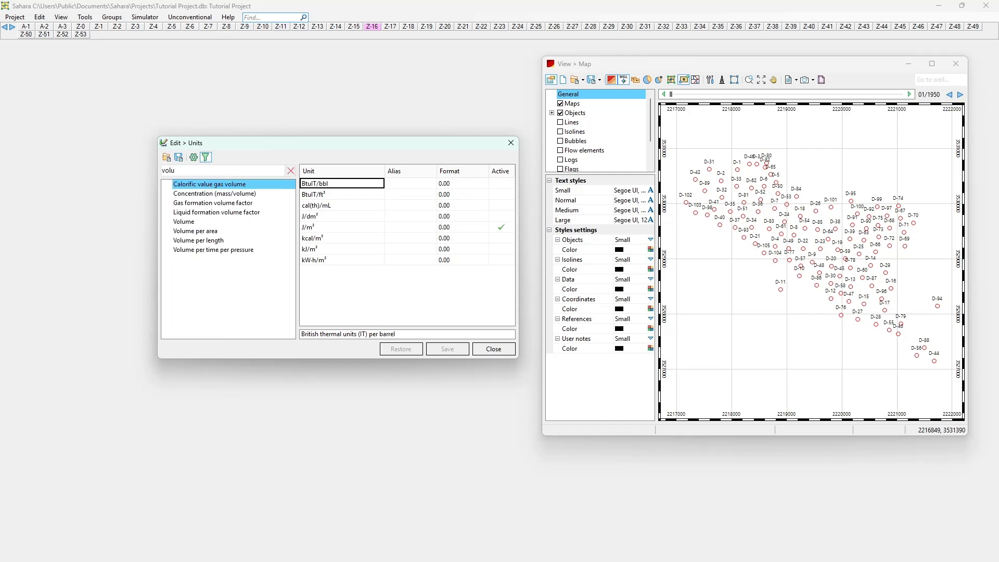
click(199, 221)
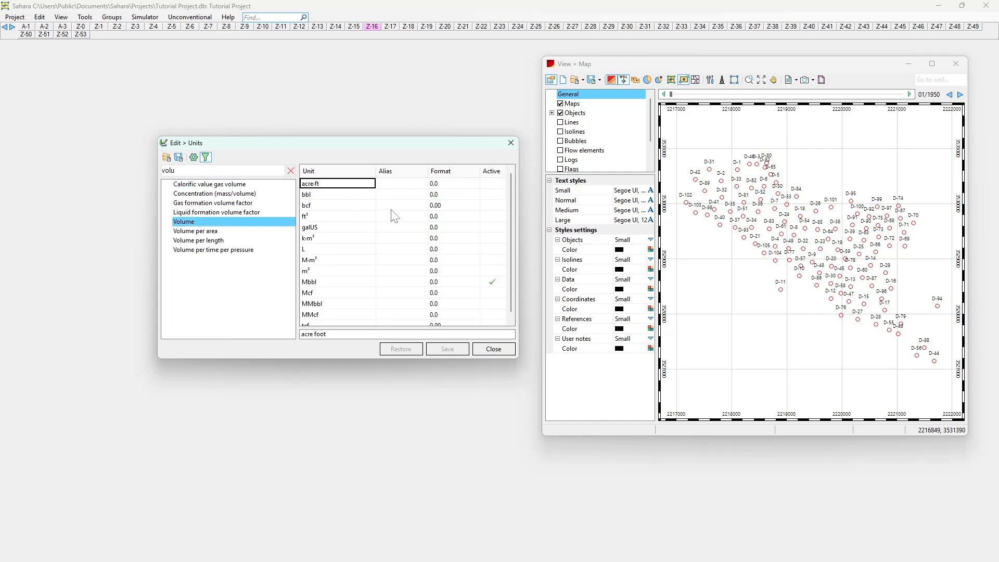
Try making m³ the active Volume unit, and close the units editor without saving the change.
click(491, 195)
click(492, 282)
click(492, 281)
scroll(478, 213, down, 1)
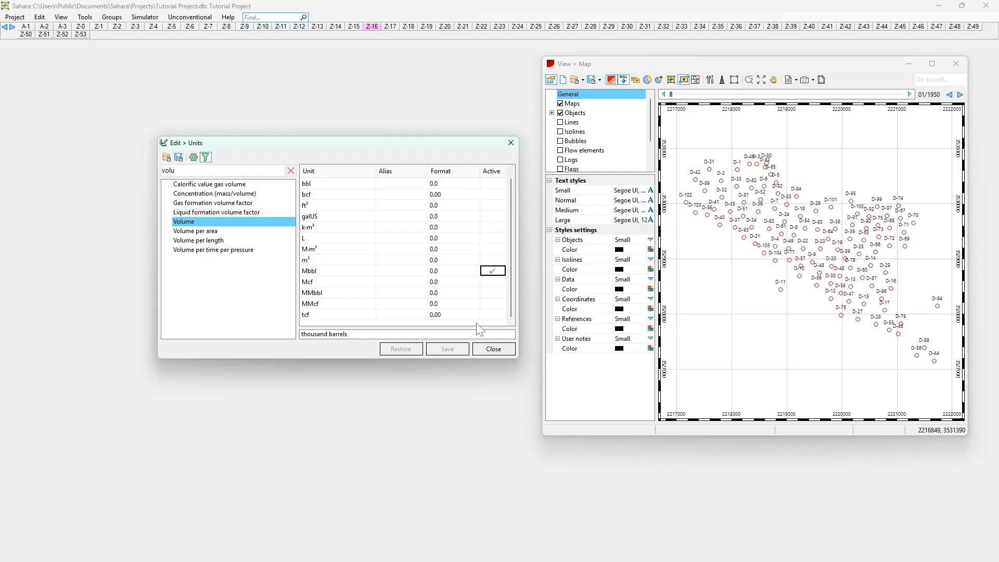
scroll(350, 232, up, 1)
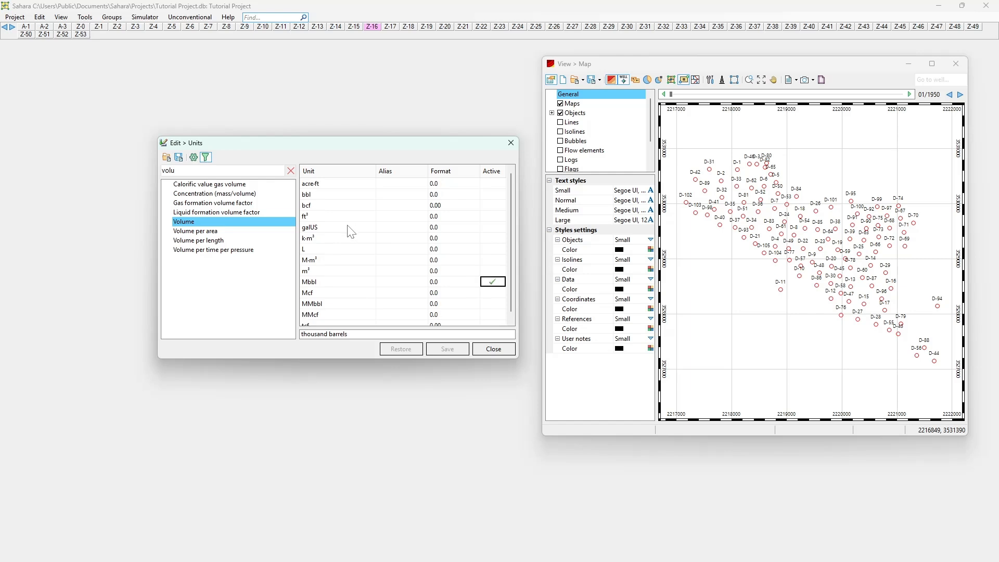
click(489, 273)
click(485, 350)
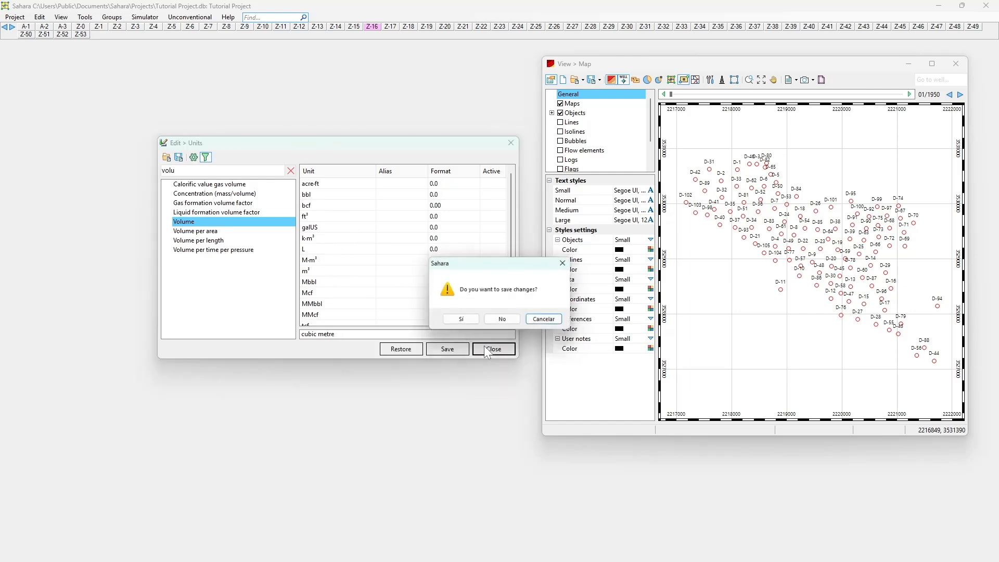
click(497, 318)
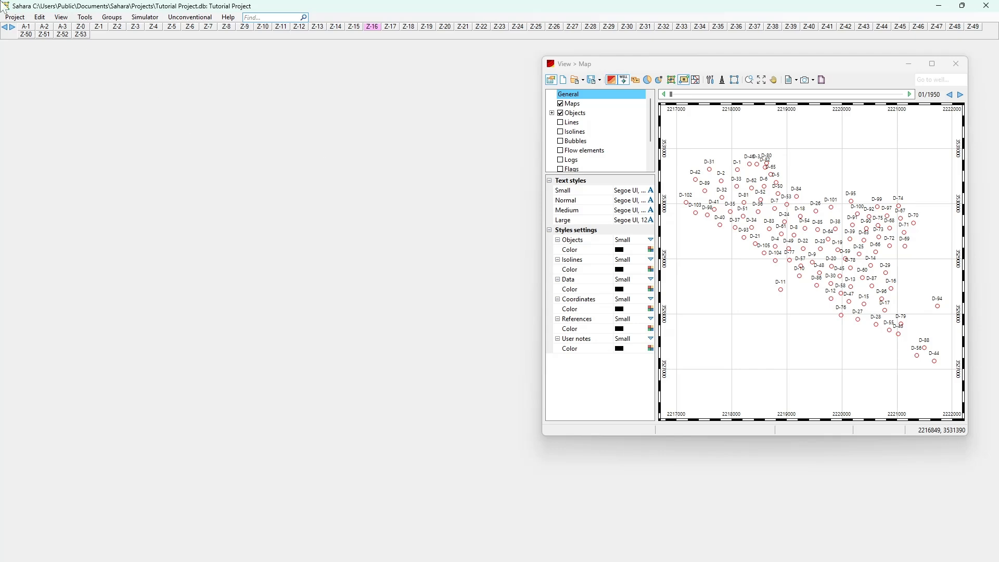
Look up the unit group of the Oil variable under Monthly productions by searching the variables for "oil", and close the editor.
click(41, 18)
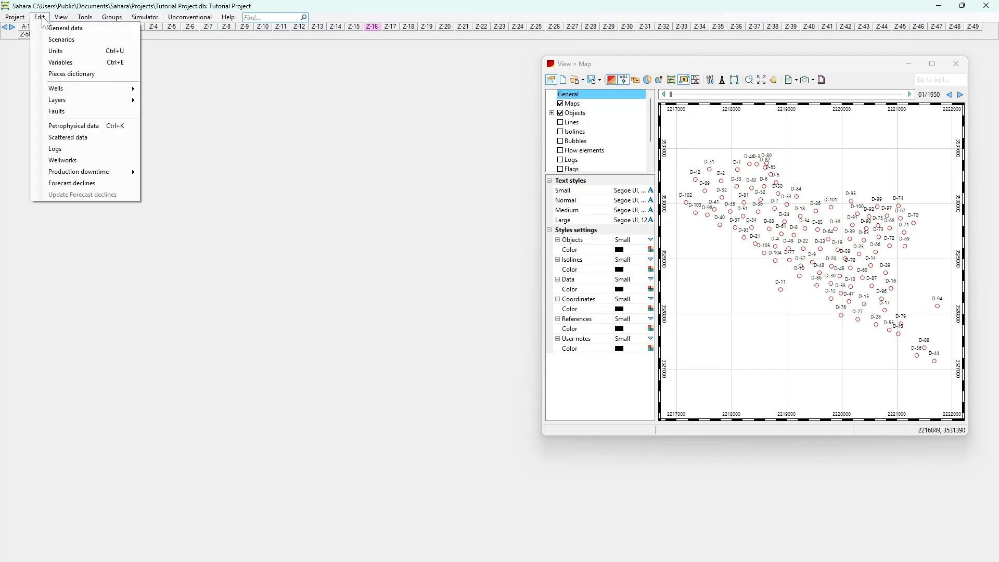
click(58, 64)
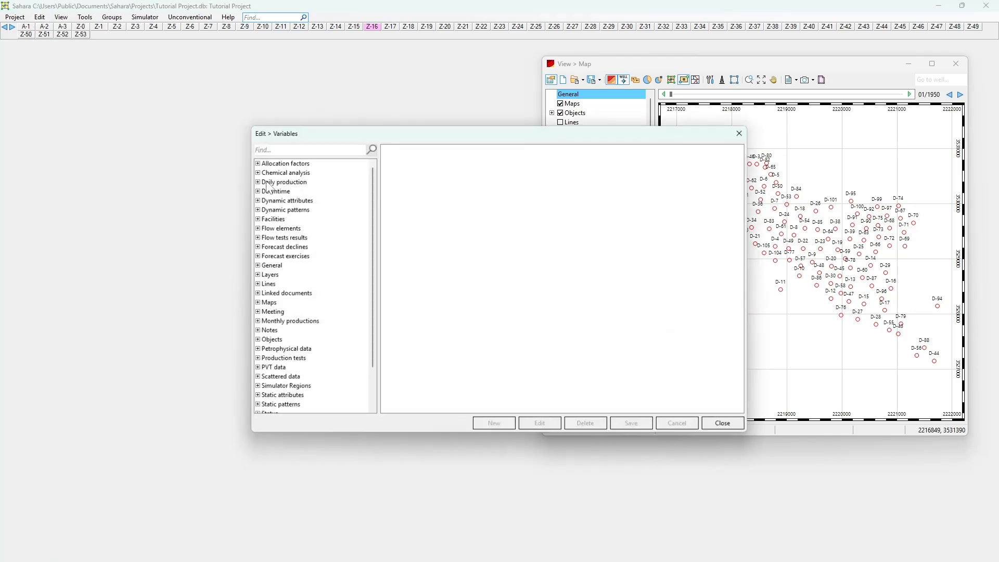
text(oil)
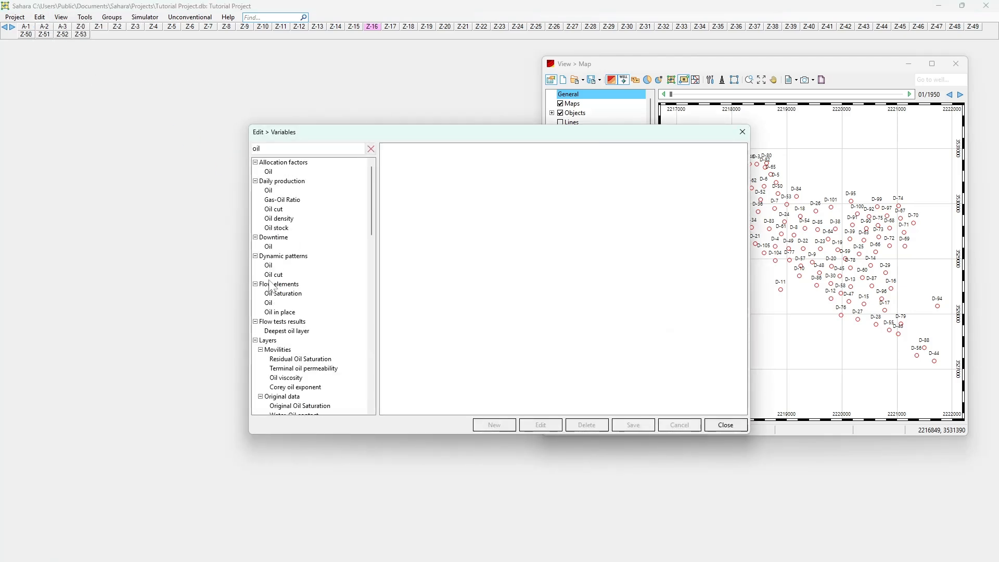
scroll(279, 281, down, 7)
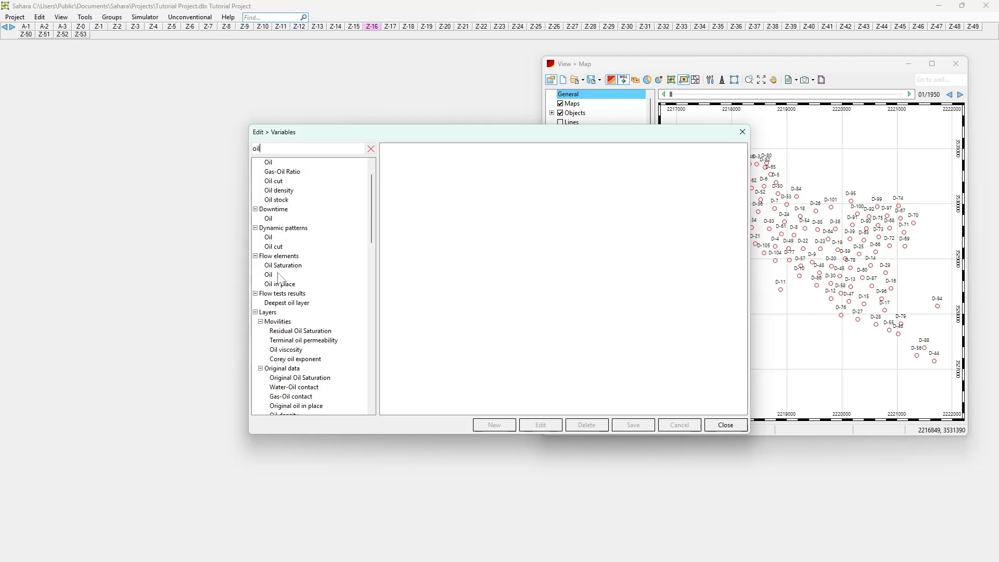
scroll(278, 289, down, 3)
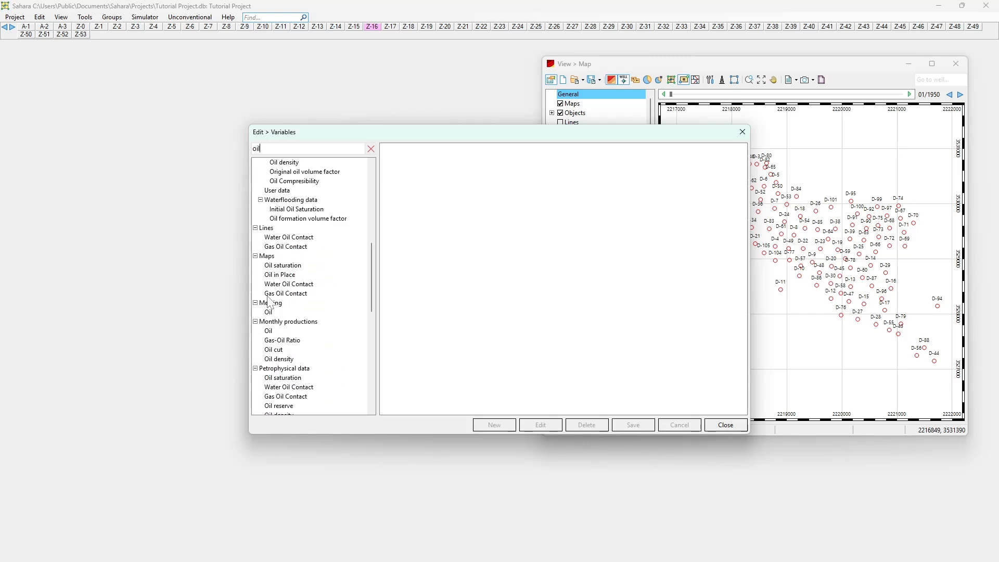
click(271, 331)
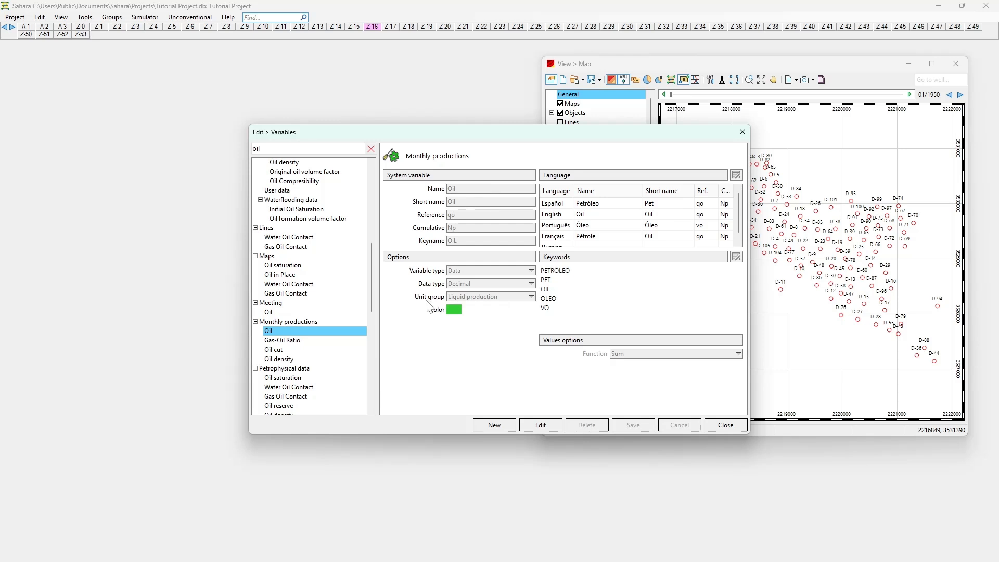
click(741, 132)
Open the units editor, search for "liqui" and examine the active unit of the Liquid production group.
click(40, 17)
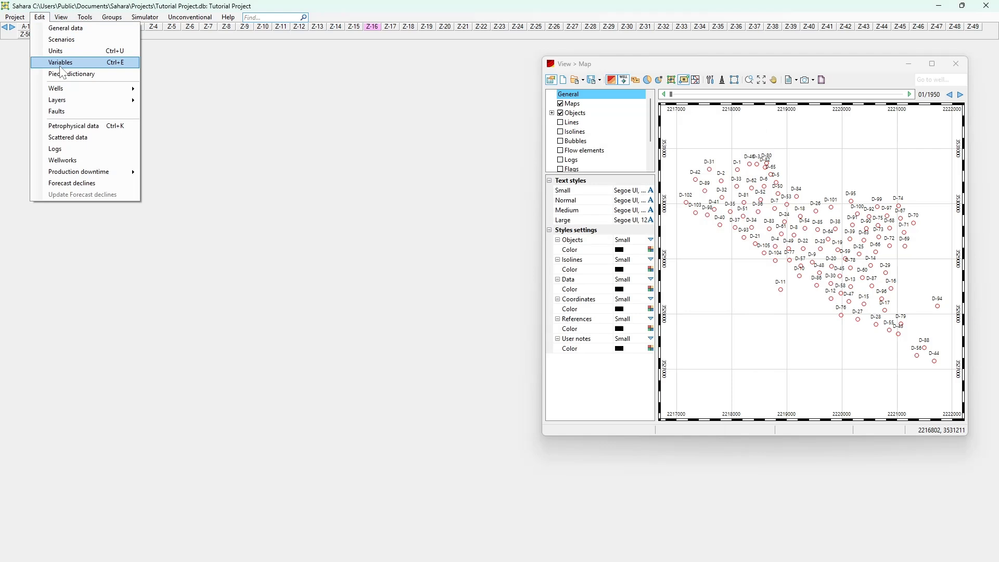
click(60, 51)
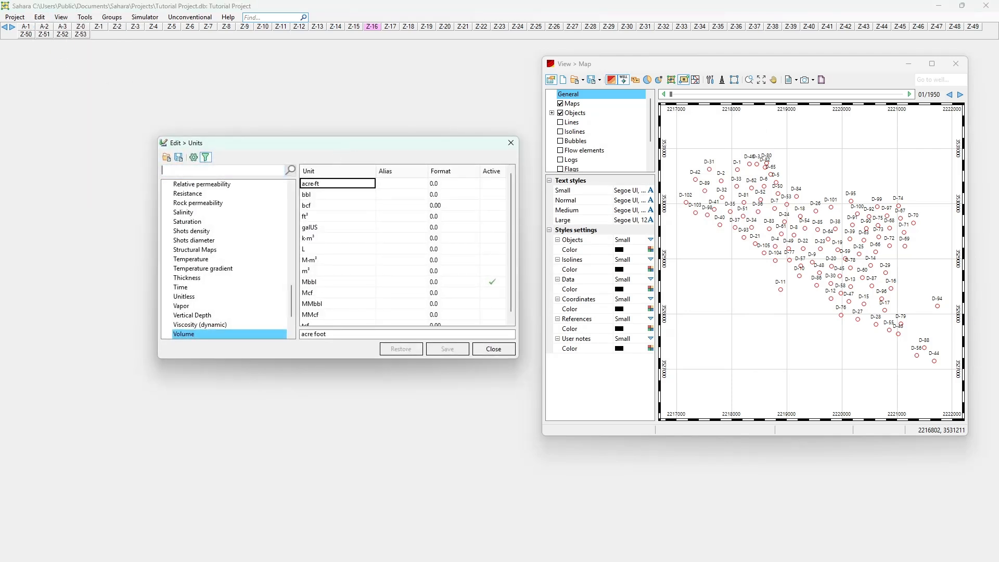
click(226, 170)
text(liqui)
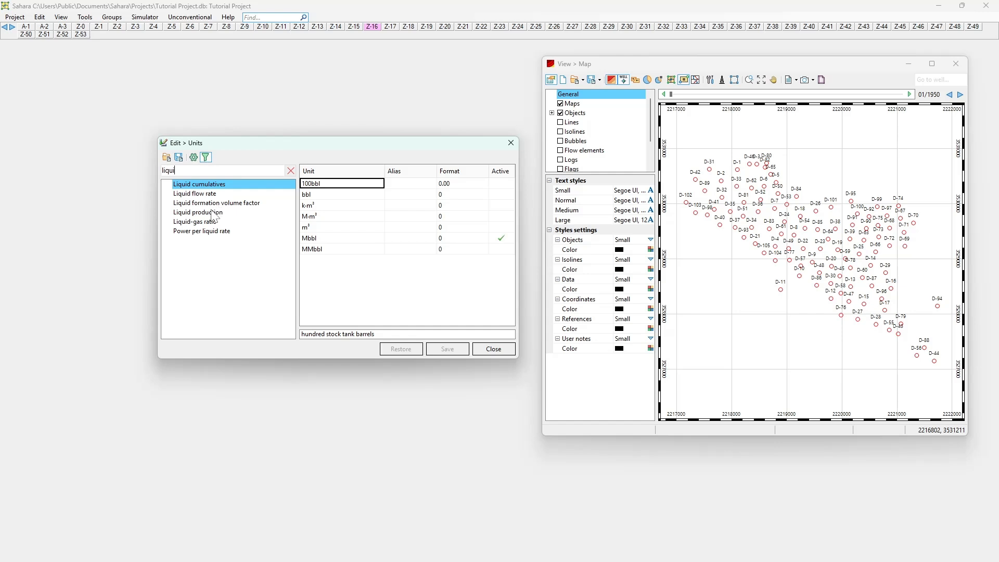
click(213, 211)
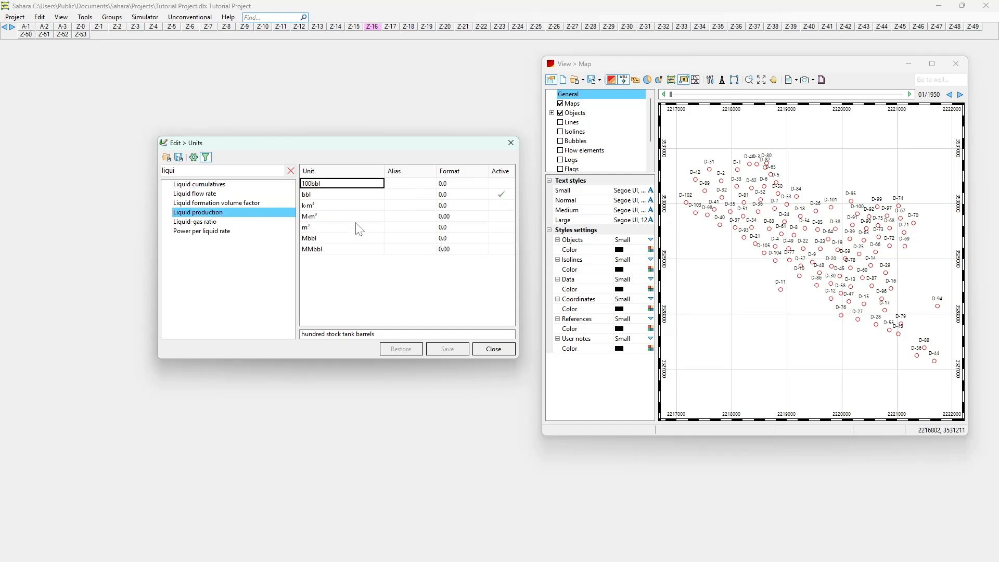
click(500, 197)
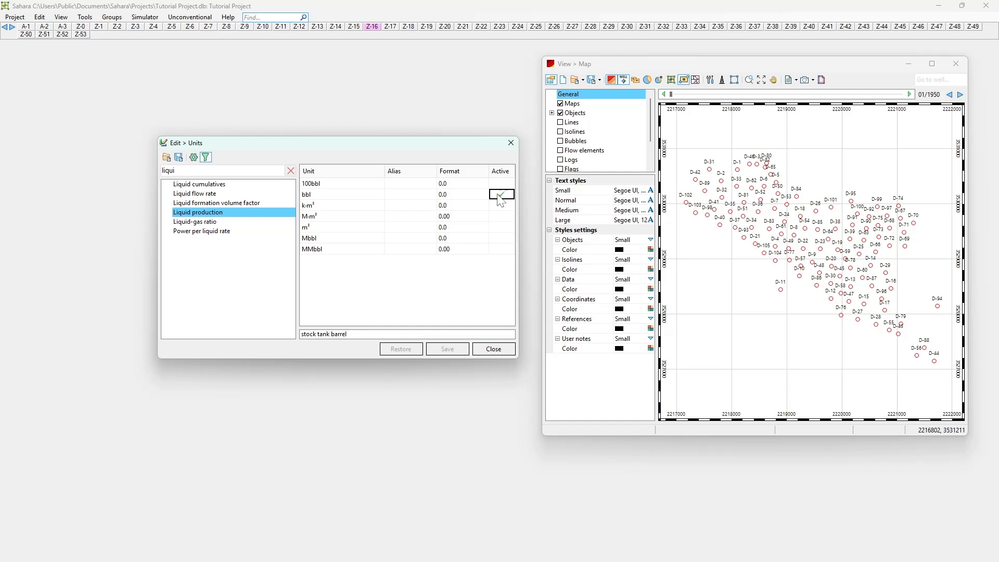
Try making m³ the active unit of Liquid production, and close the units editor without saving.
click(500, 215)
click(501, 227)
click(510, 143)
Open the variables editor, search for "oil", display the Oil variable under Monthly productions and enlarge the editor window.
click(40, 17)
click(64, 62)
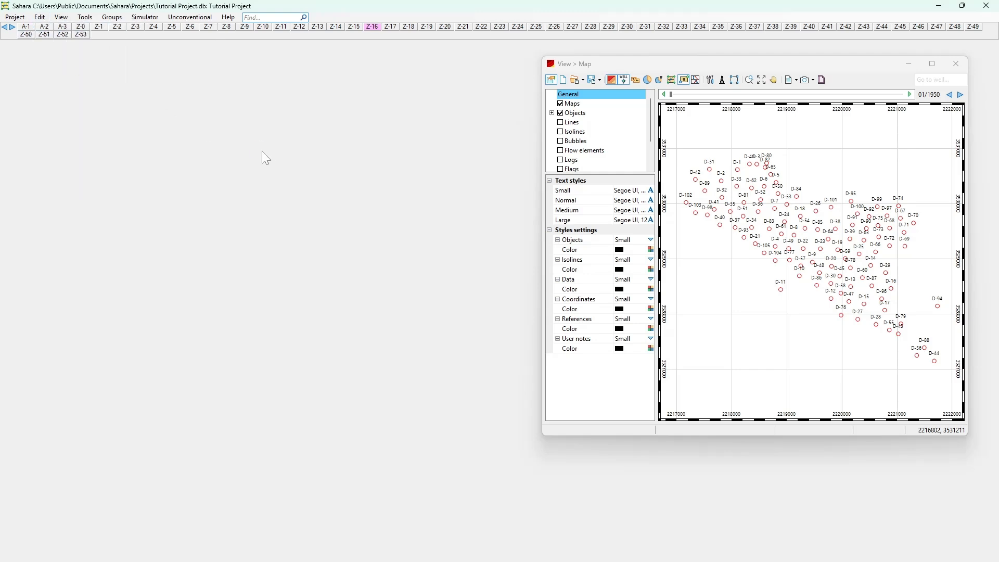
text(oil)
scroll(290, 307, down, 4)
scroll(289, 307, down, 8)
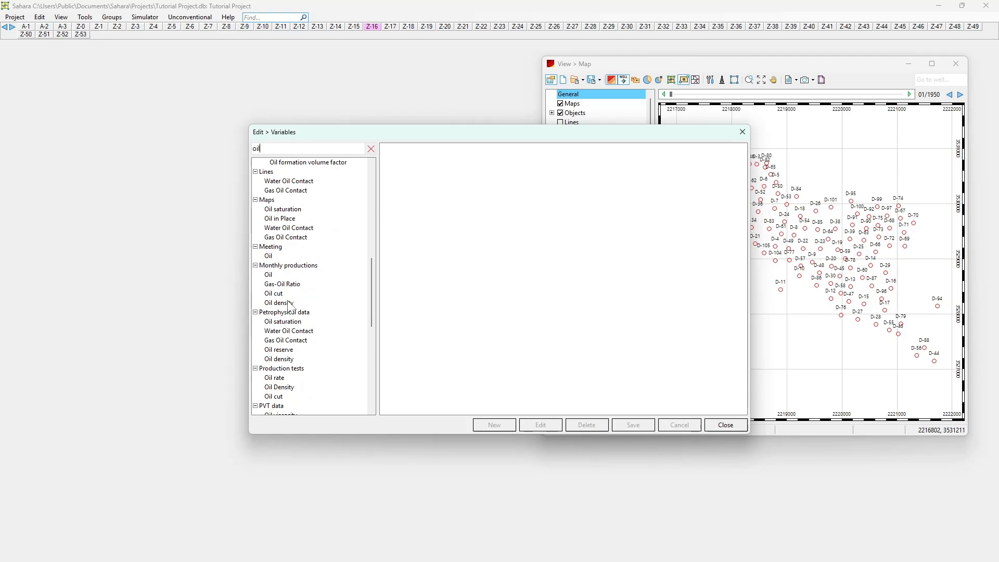
click(269, 274)
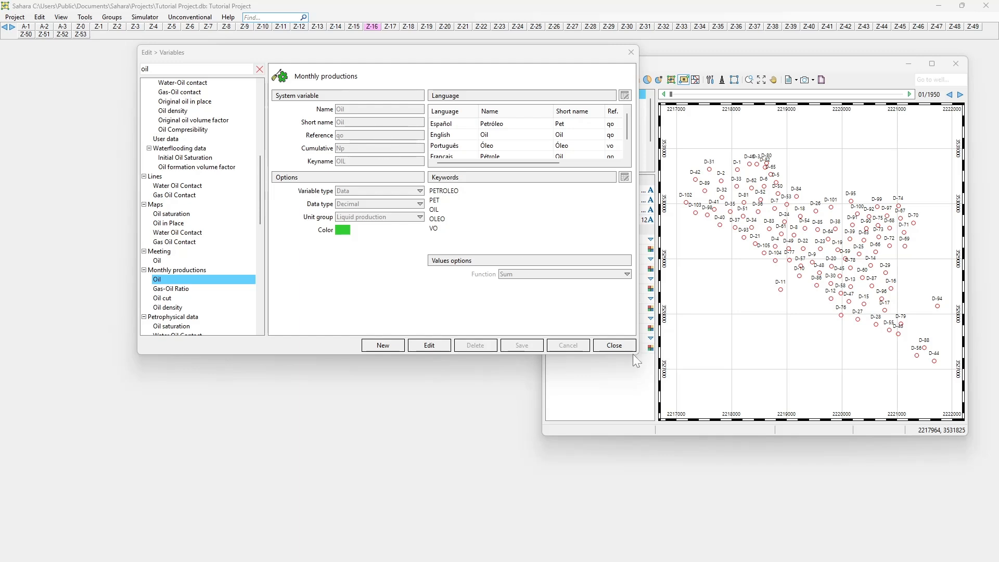
drag(635, 355, 720, 407)
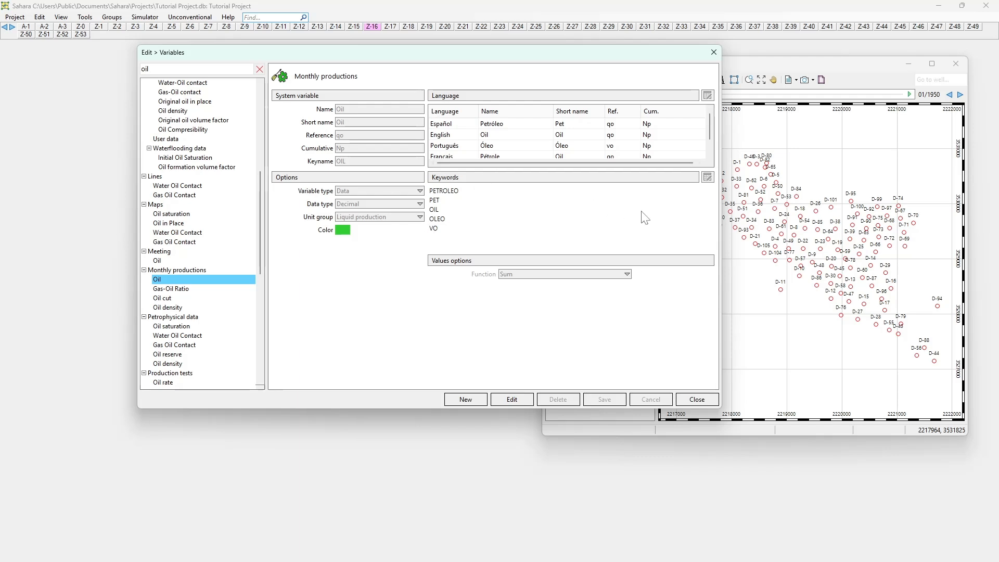
Add the keyword PETRO to the Oil variable of Monthly productions and save the change.
click(510, 400)
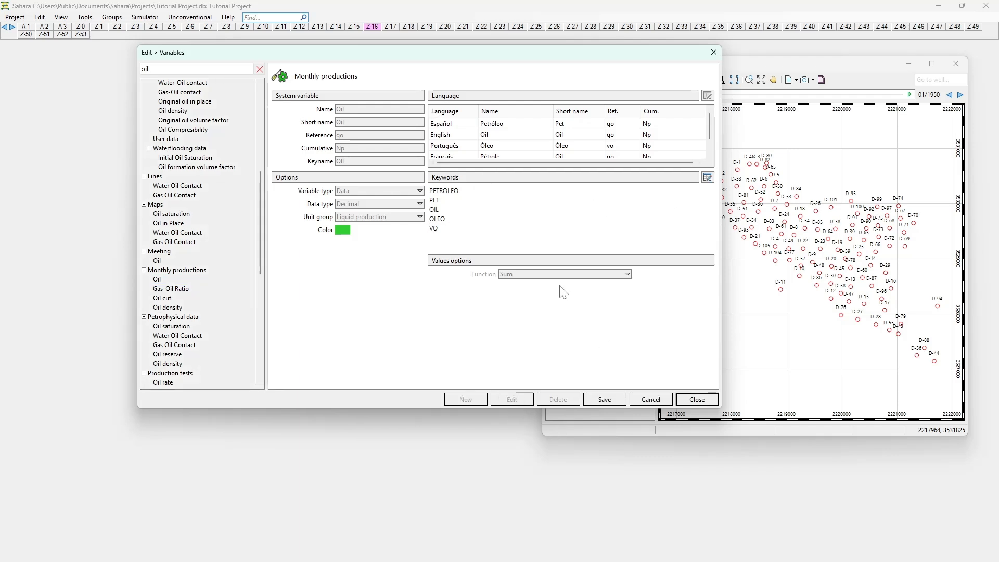
click(706, 178)
click(407, 232)
click(401, 230)
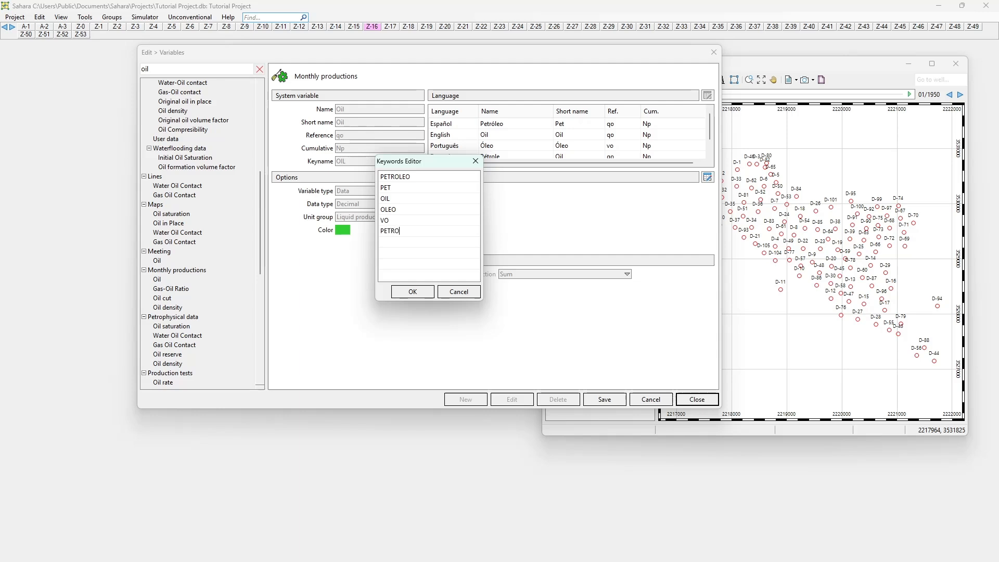
click(412, 292)
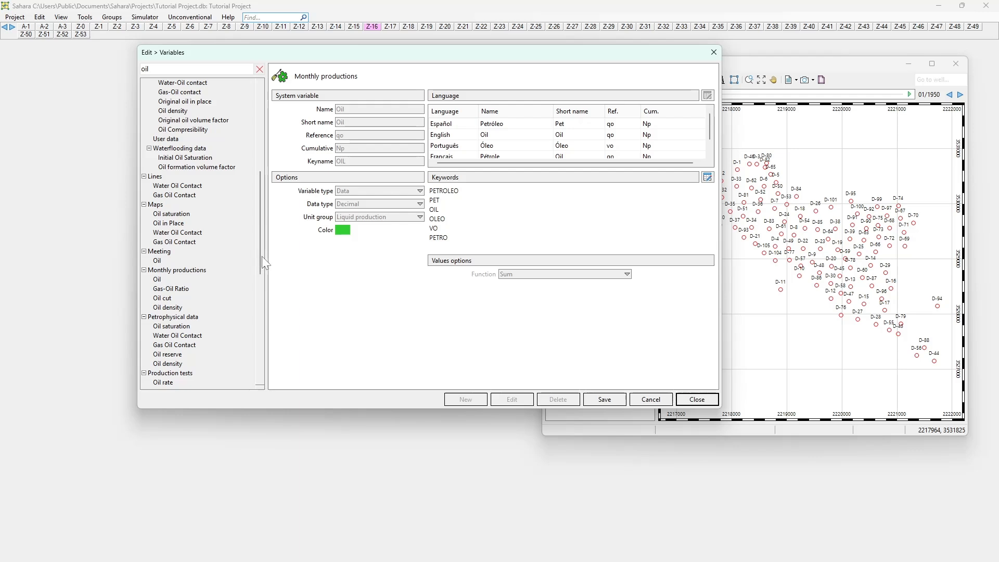
click(604, 399)
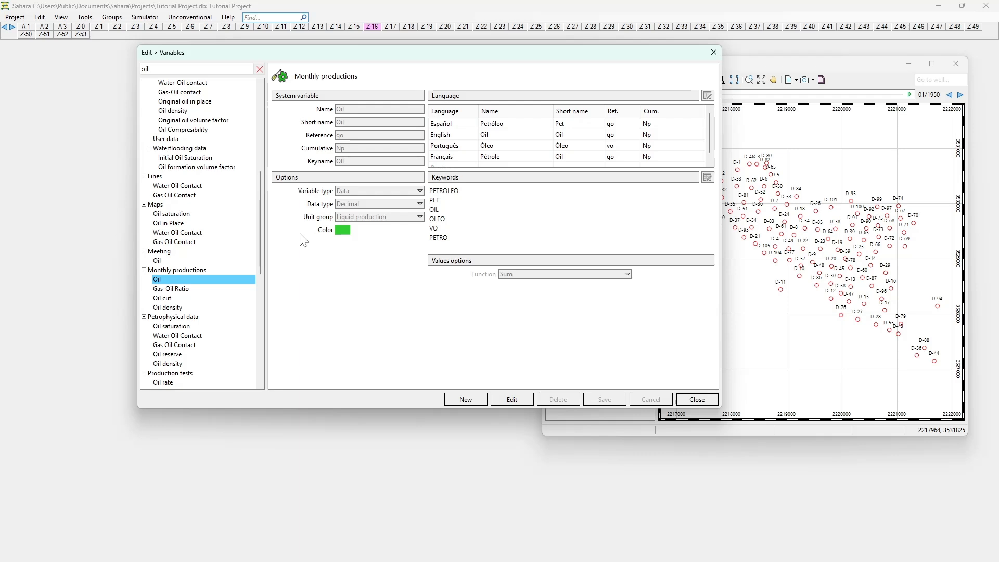
Clear the variable search and examine the variables listed under the Allocation factors and Dynamic patterns groups.
drag(259, 190, 249, 89)
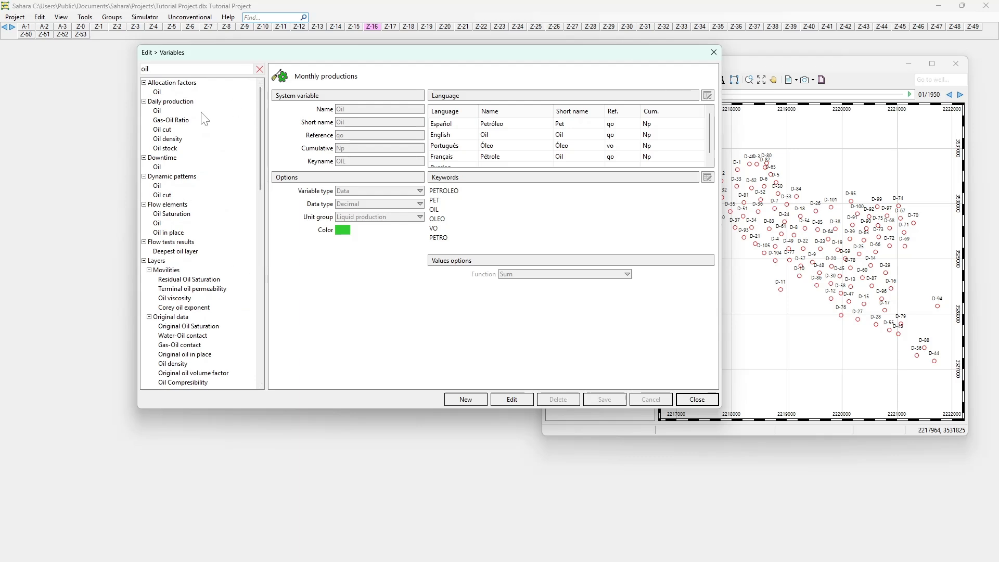
click(259, 69)
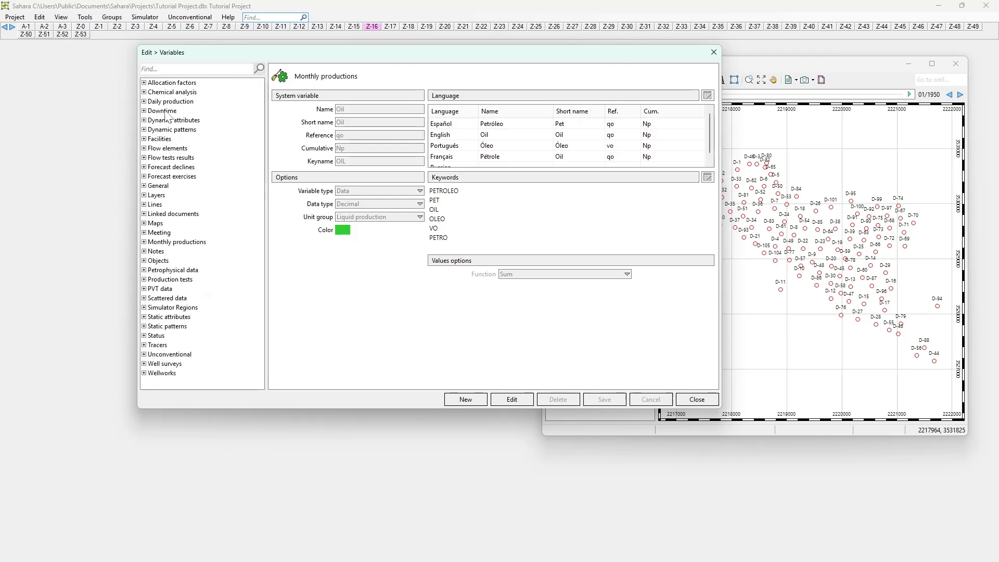
click(144, 83)
scroll(160, 179, down, 1)
click(144, 214)
scroll(165, 234, down, 4)
scroll(172, 182, up, 5)
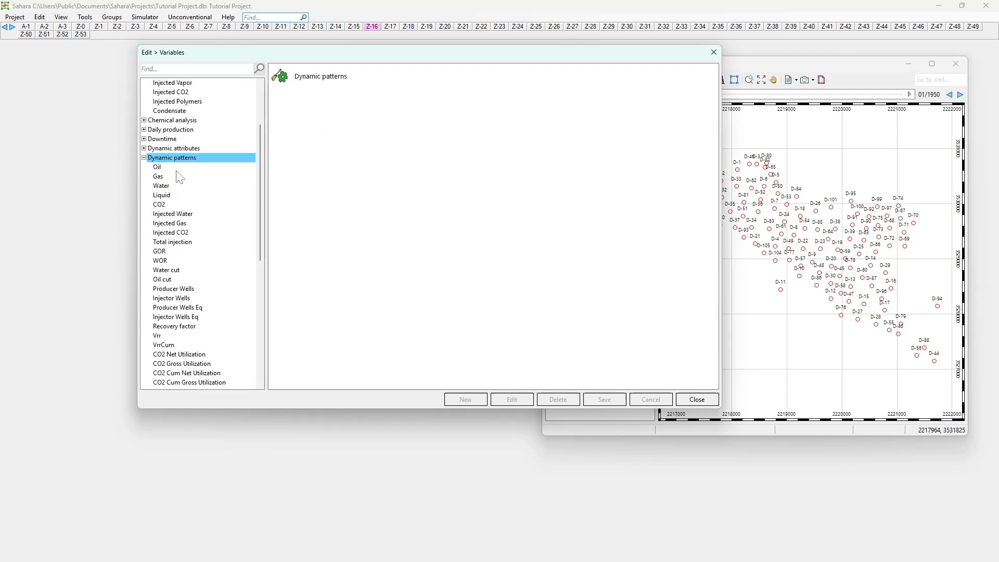
scroll(174, 189, up, 3)
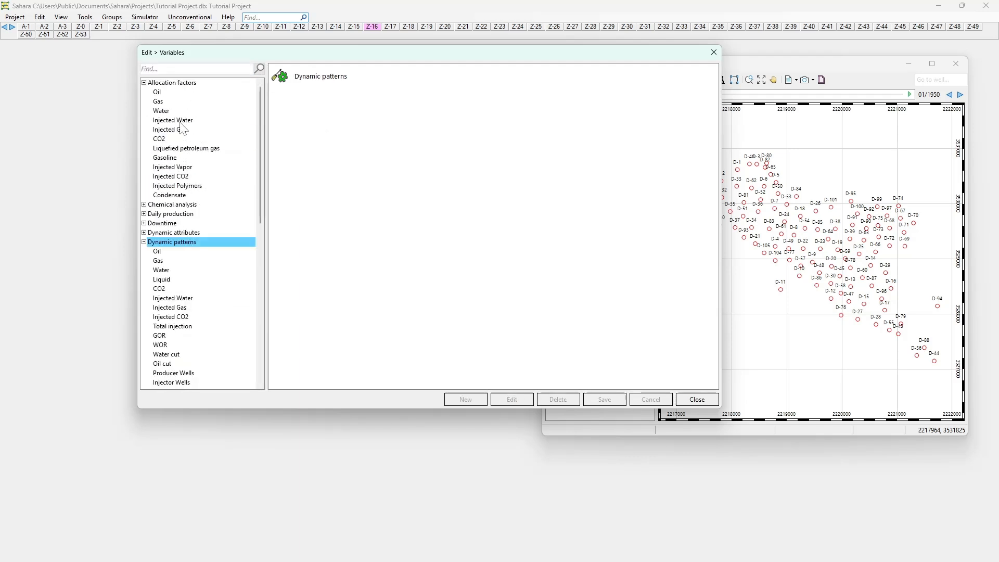
scroll(181, 221, down, 7)
scroll(179, 223, down, 4)
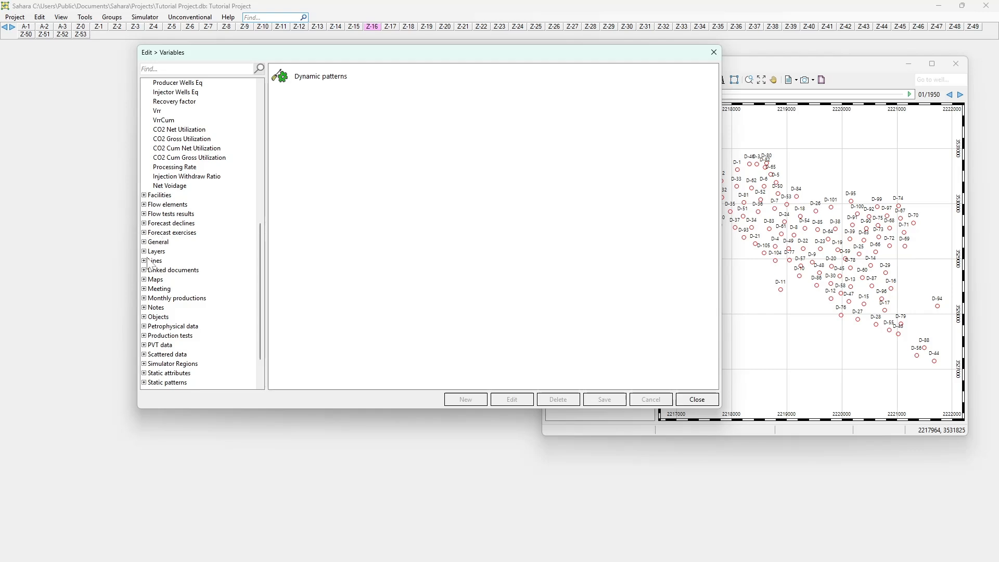
Start a new user variable in the Monthly productions group.
double_click(155, 298)
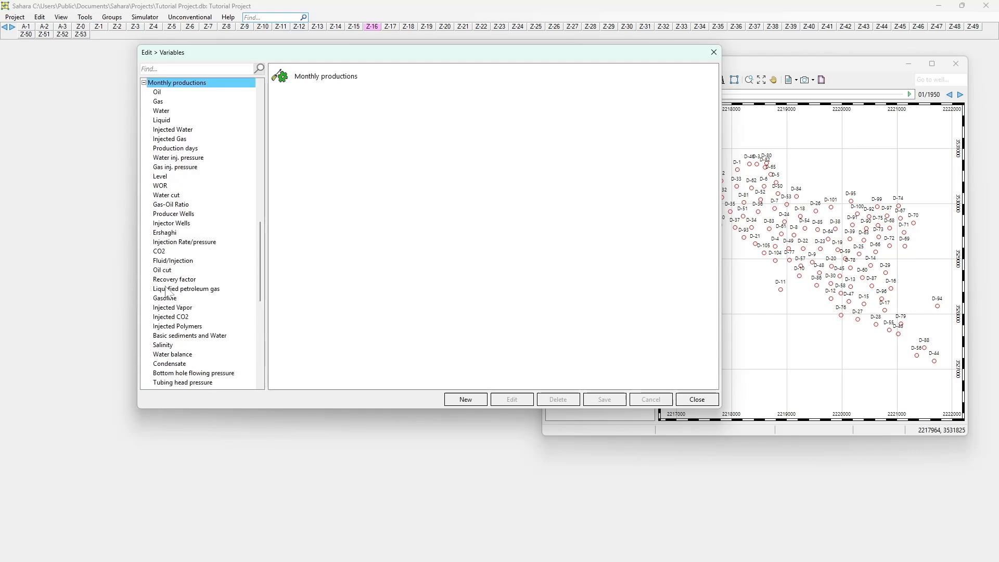
click(159, 95)
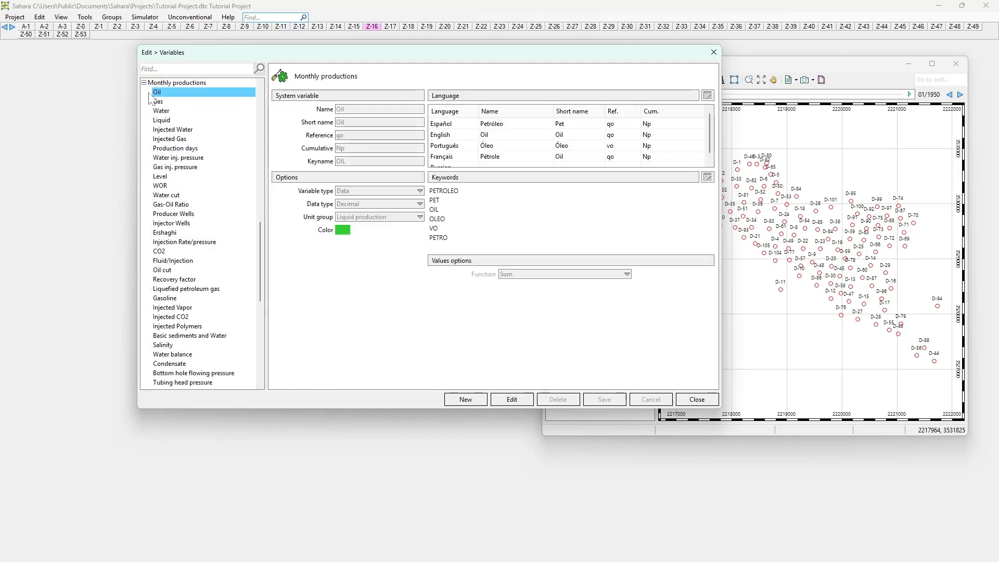
click(476, 400)
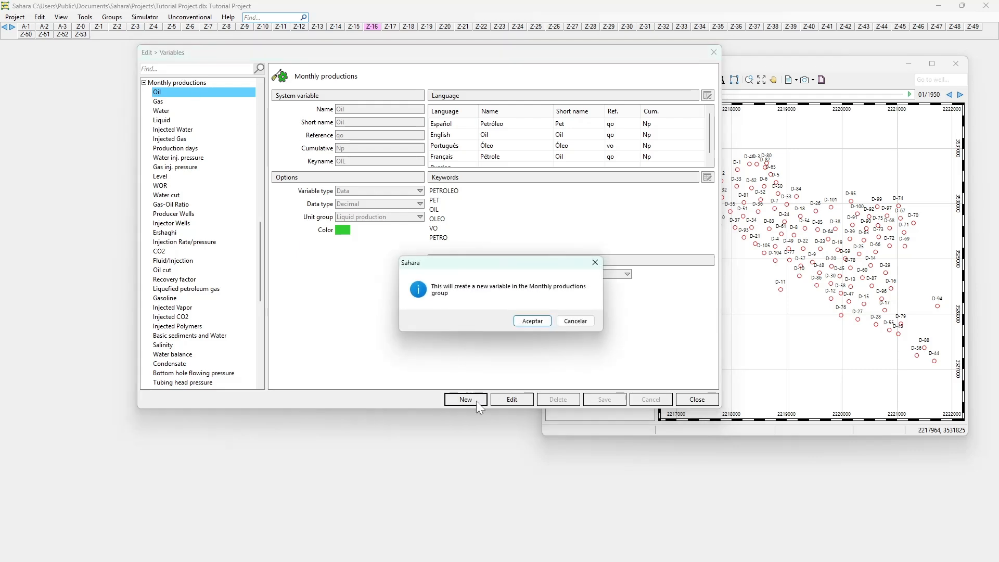
click(522, 322)
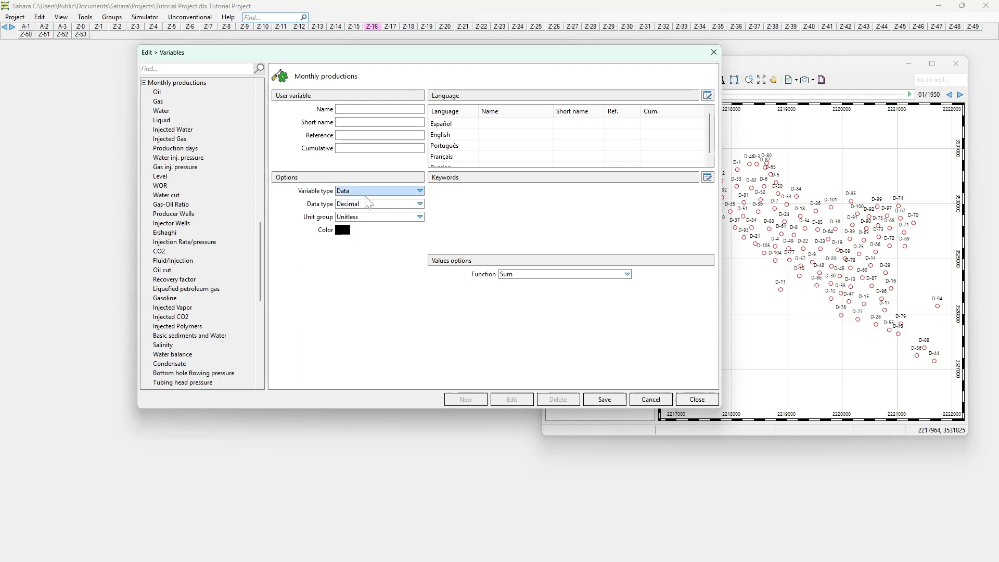
Switch the new variable's type to Calculated to view its equation options, and set it back to Data.
click(421, 191)
click(395, 210)
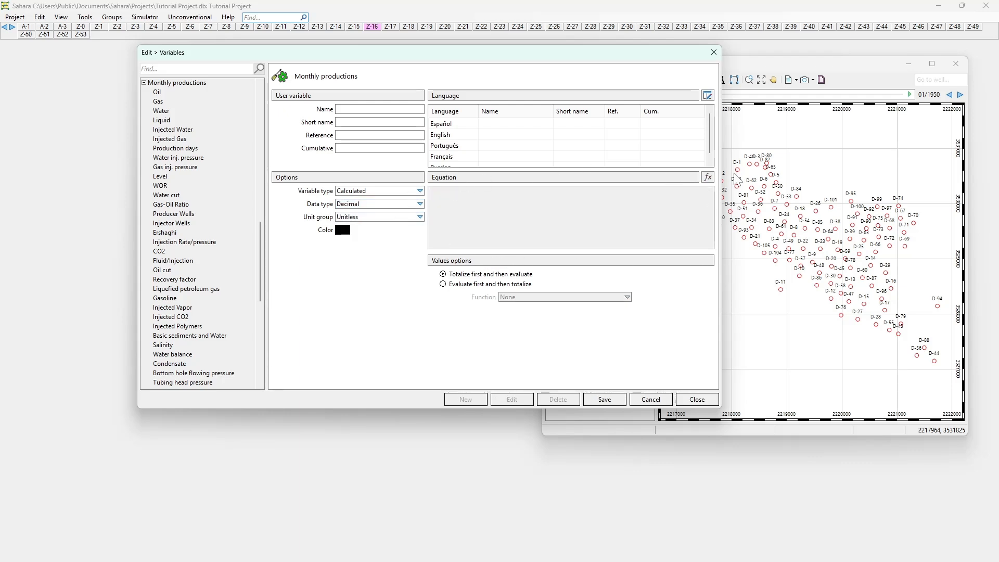
click(419, 191)
click(419, 200)
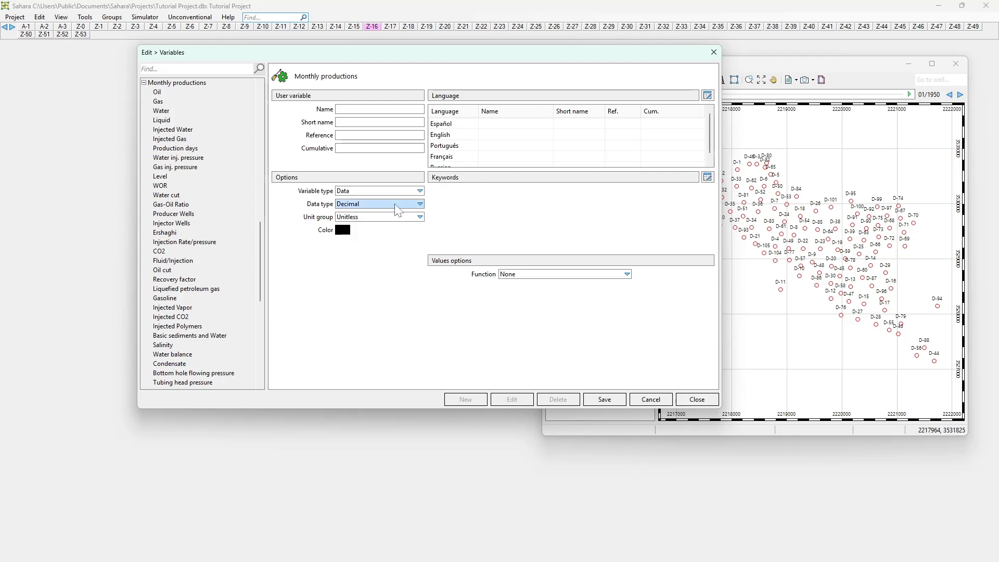
Examine the data types and unit groups offered for the new variable, keeping Decimal and Unitless.
click(390, 216)
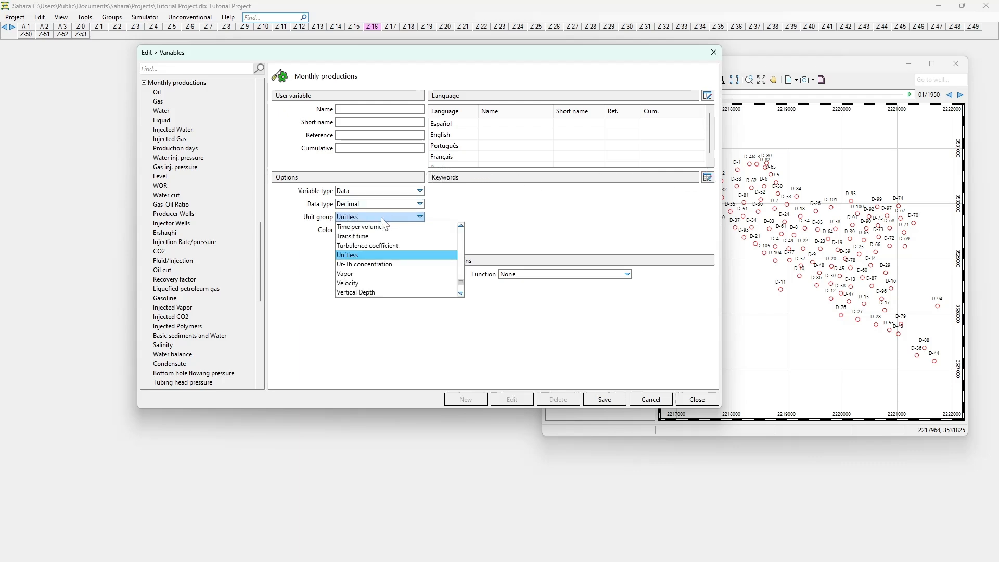
click(378, 219)
click(375, 206)
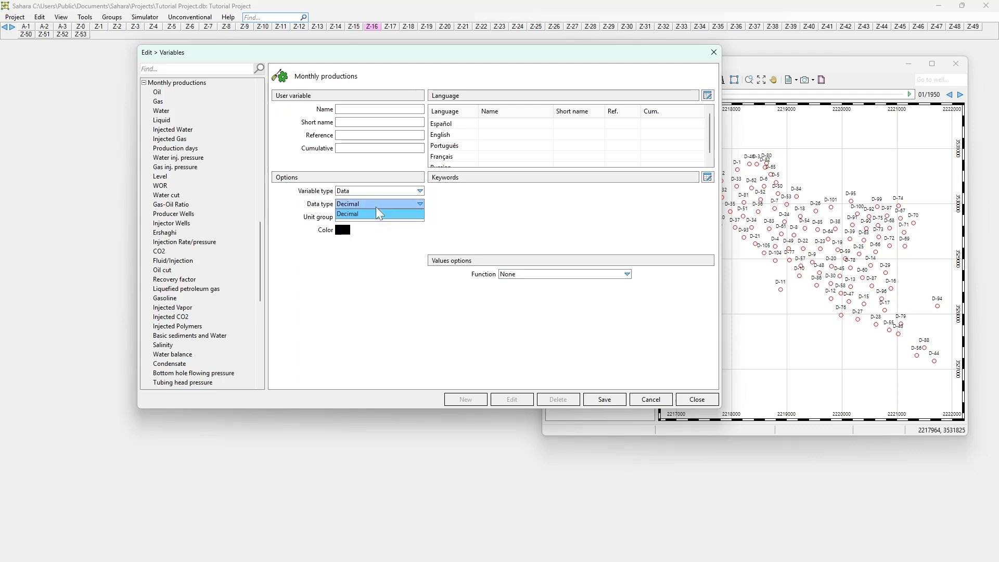
click(373, 215)
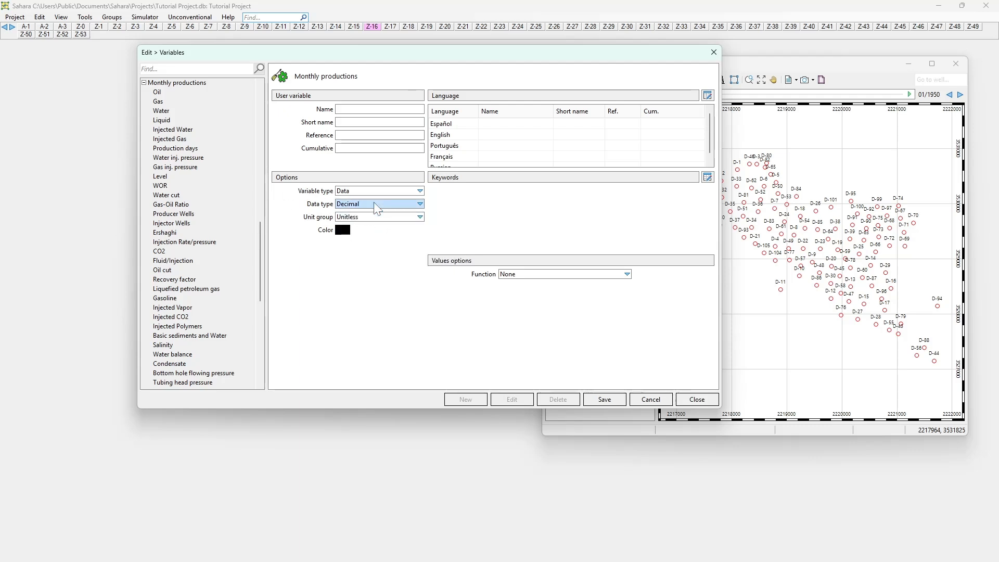
click(374, 218)
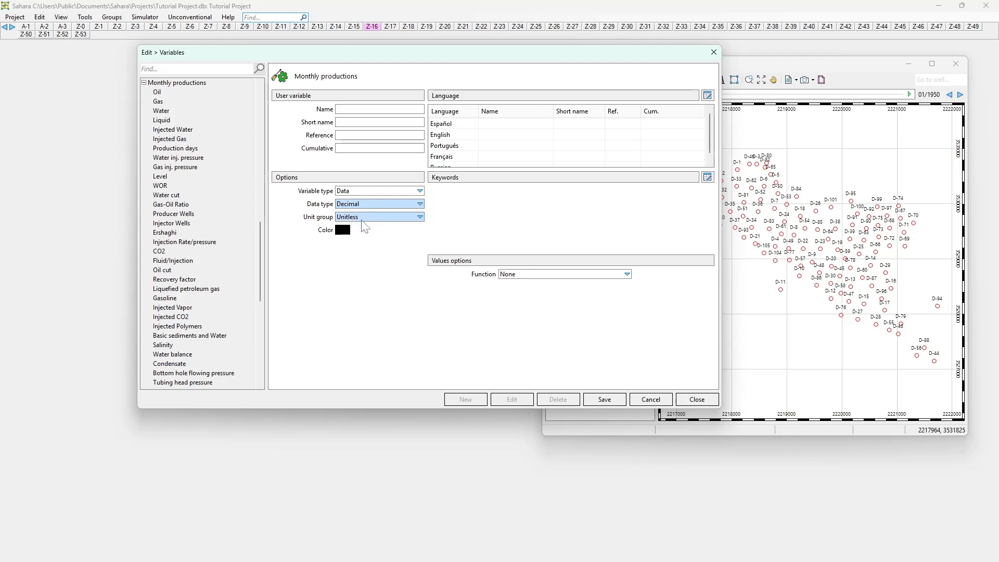
drag(461, 282, 462, 266)
click(489, 238)
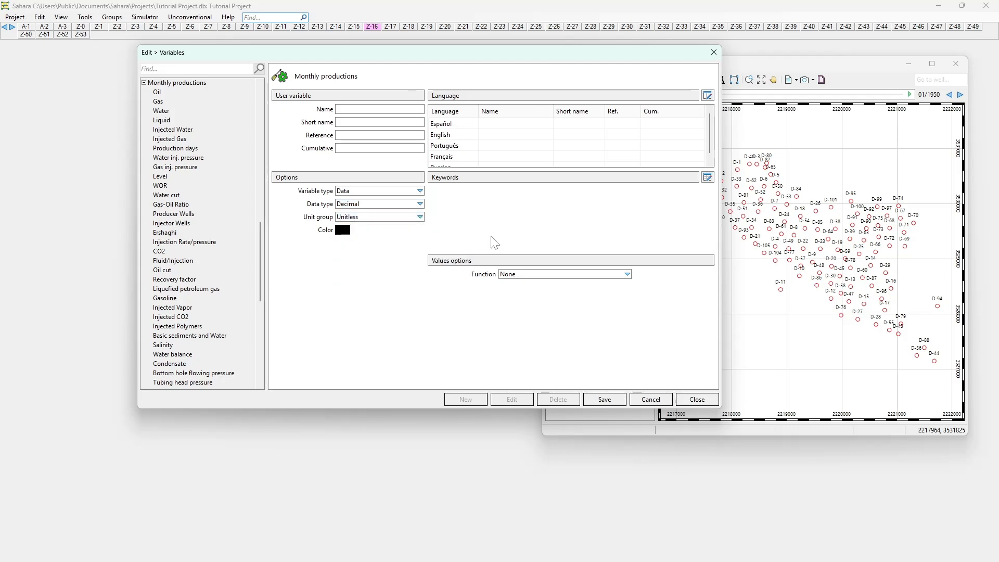
Review the color choices and value functions offered for the new variable, and cancel its creation.
click(342, 230)
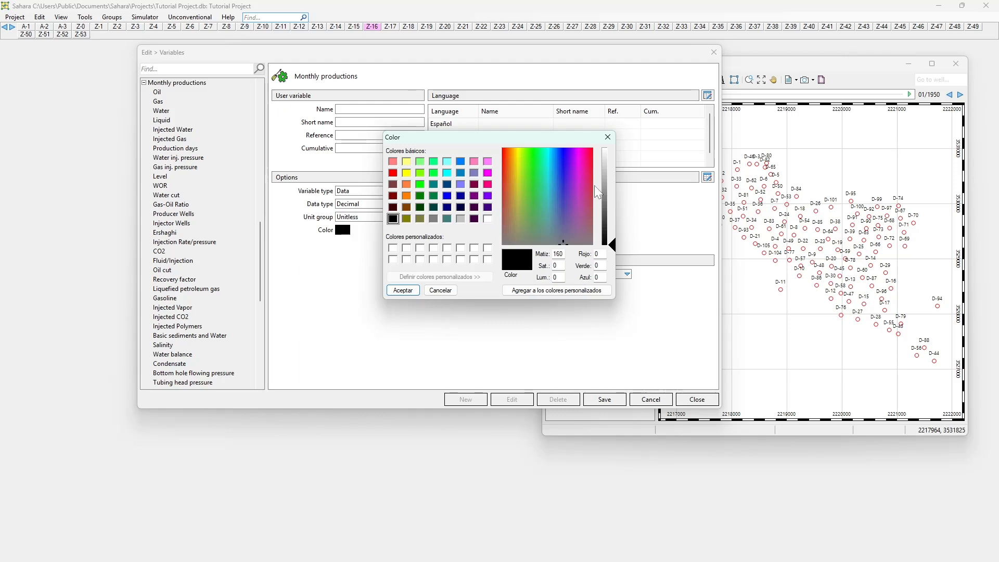
click(608, 137)
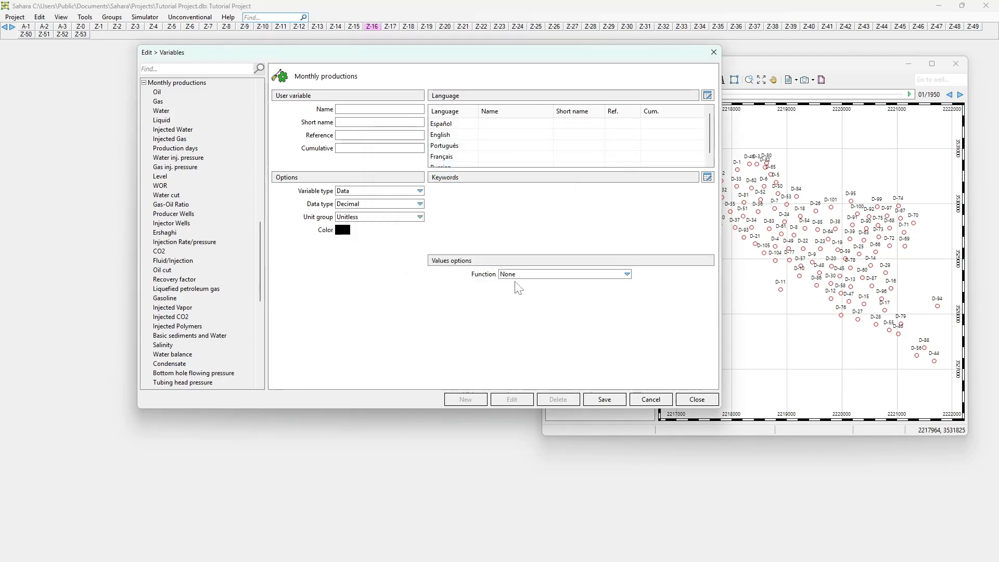
click(529, 275)
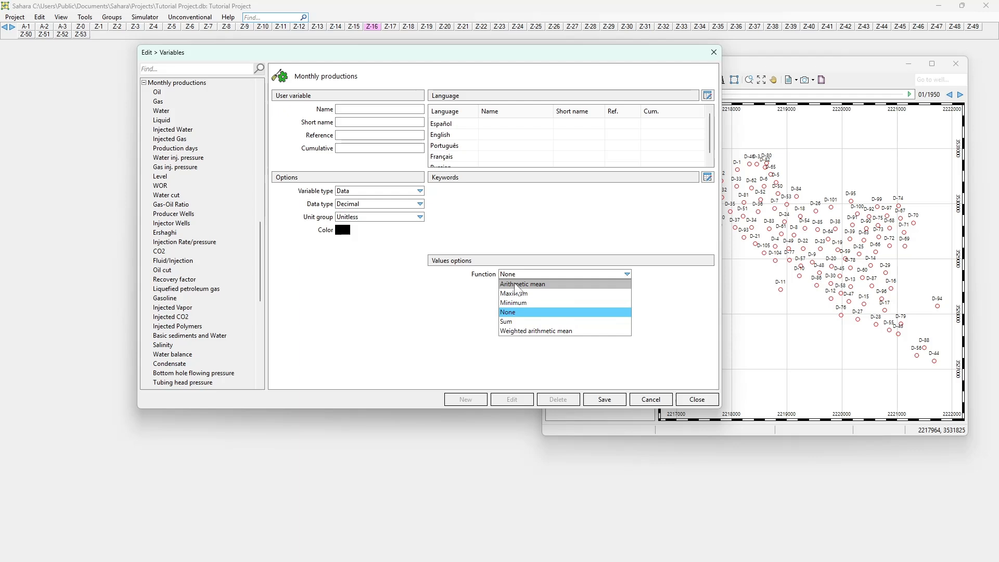
click(443, 302)
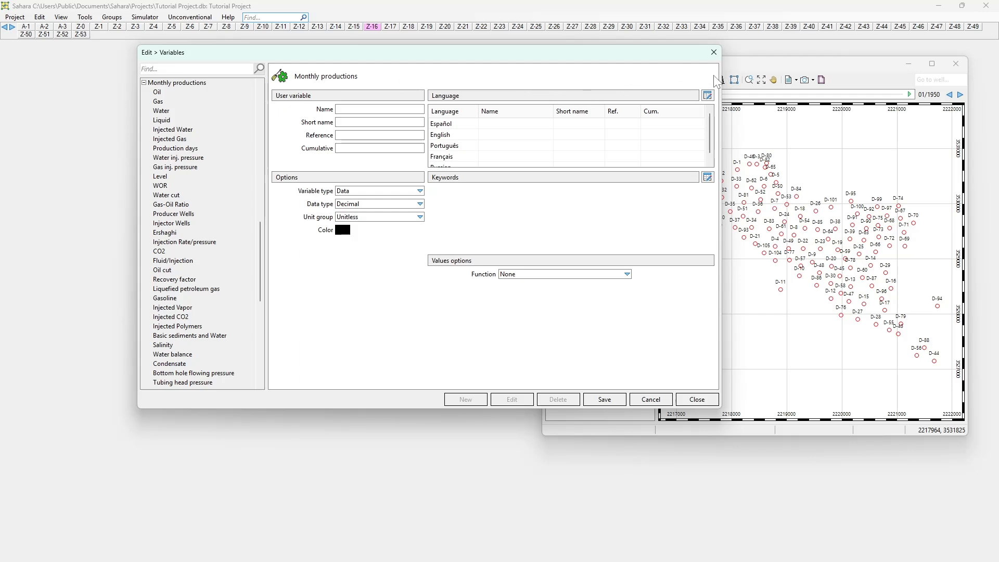
click(627, 275)
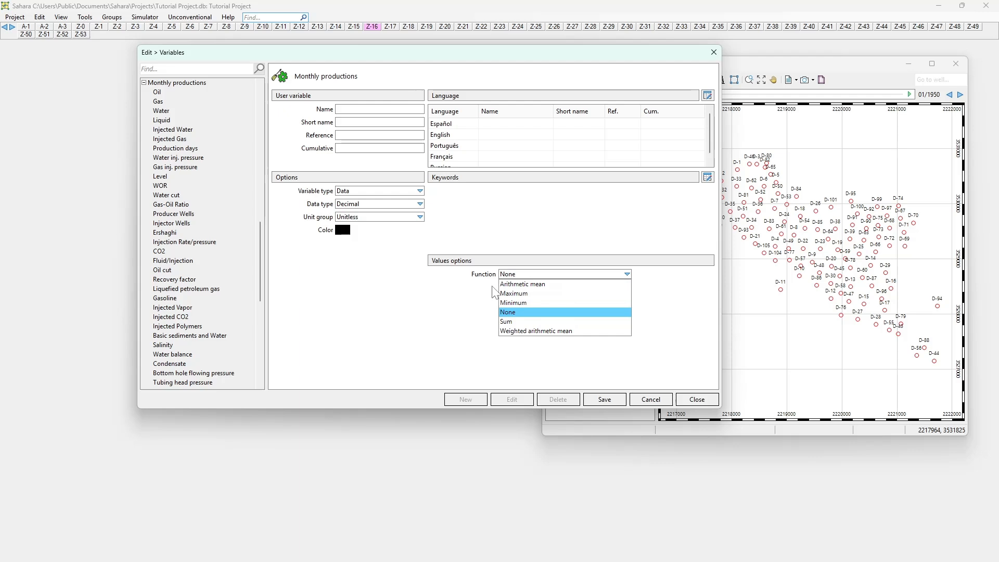
click(487, 314)
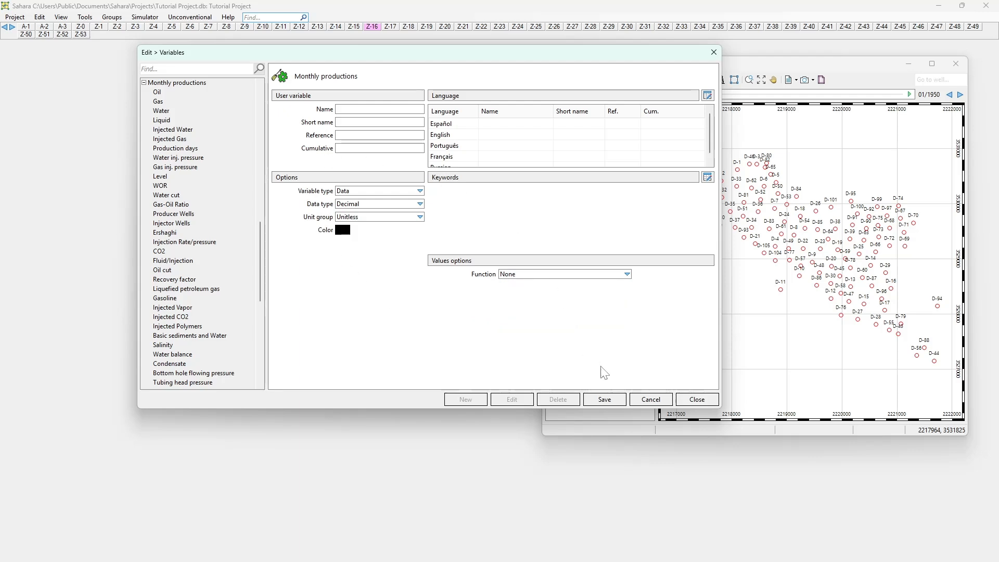
click(650, 399)
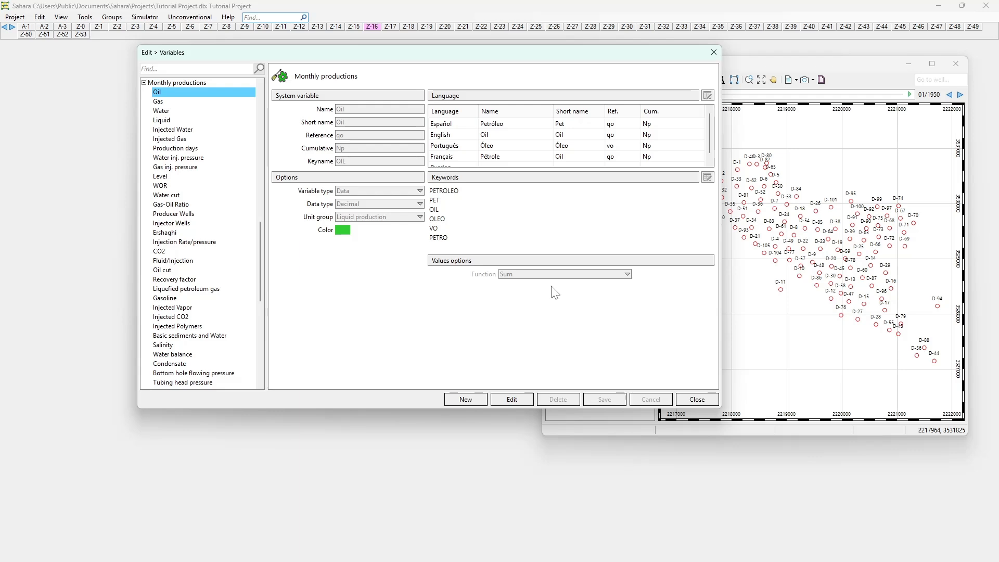
Collapse Monthly productions, examine the Output pressure variable under Facilities > Capacities, and close the variables editor.
drag(257, 275, 258, 272)
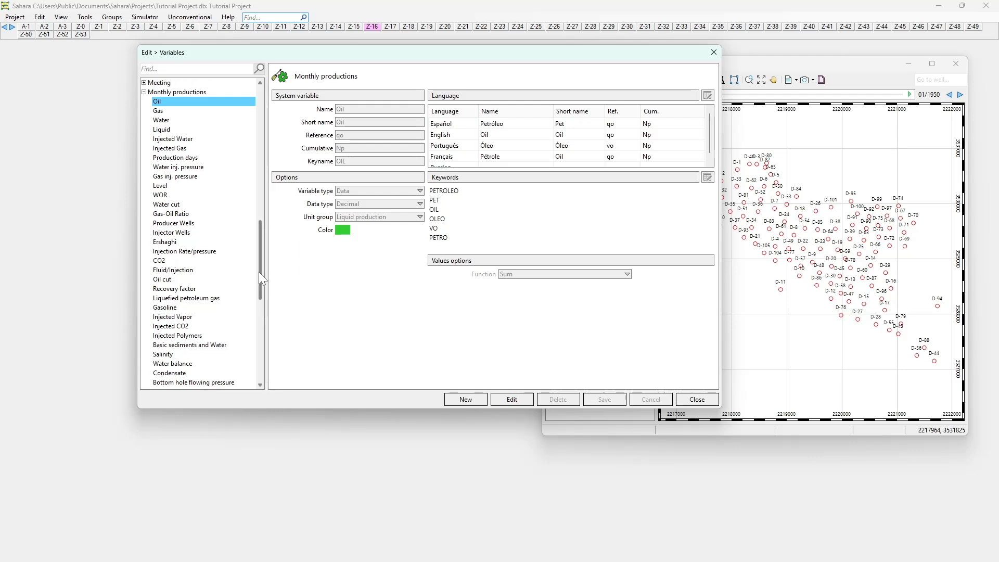
scroll(259, 273, up, 2)
click(145, 148)
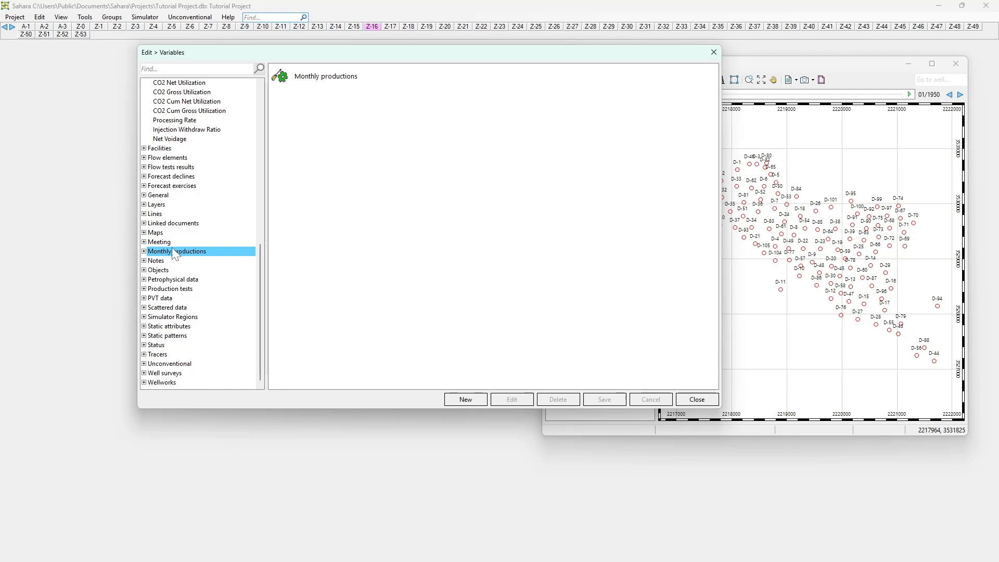
scroll(175, 265, up, 4)
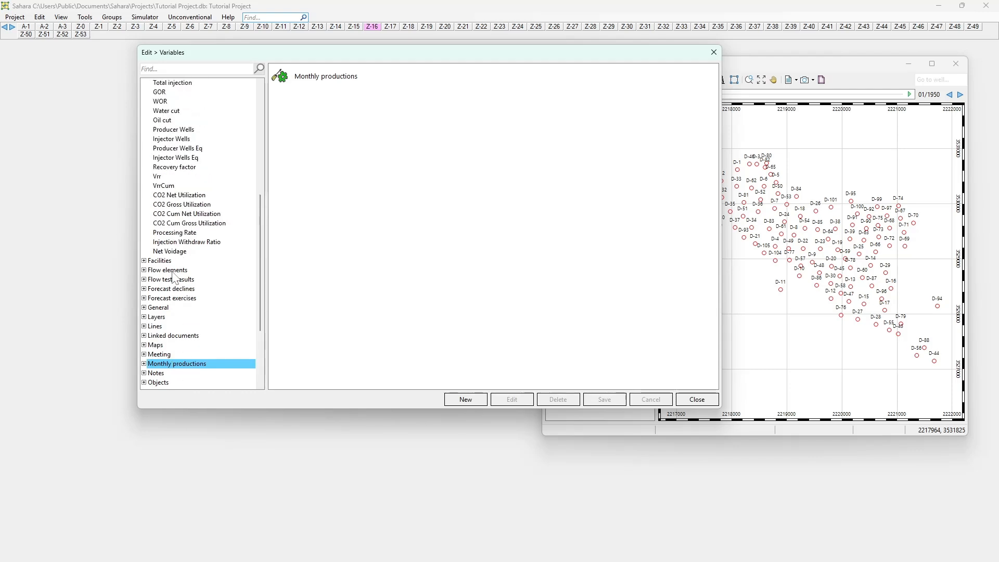
click(144, 261)
click(149, 270)
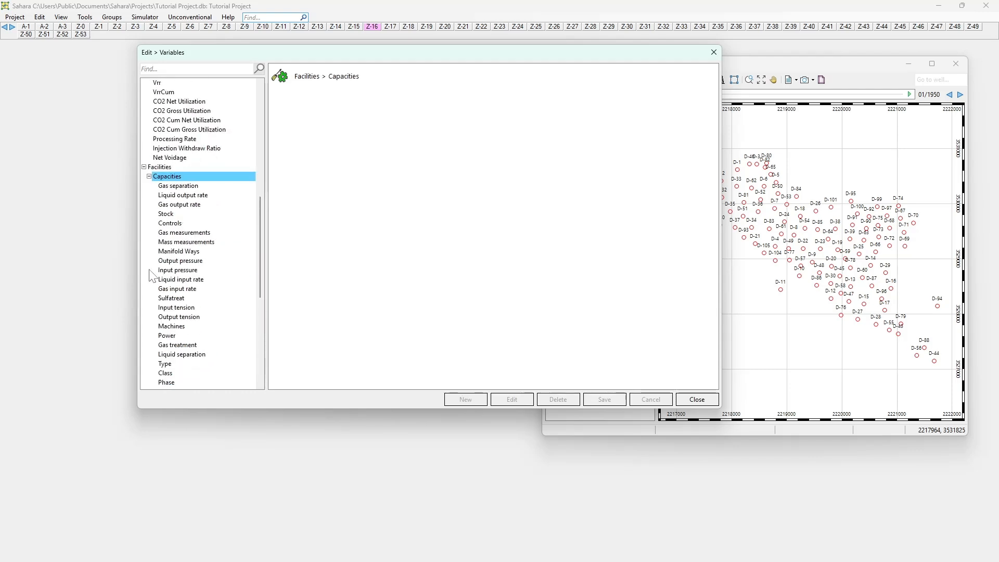
click(172, 261)
scroll(174, 251, up, 1)
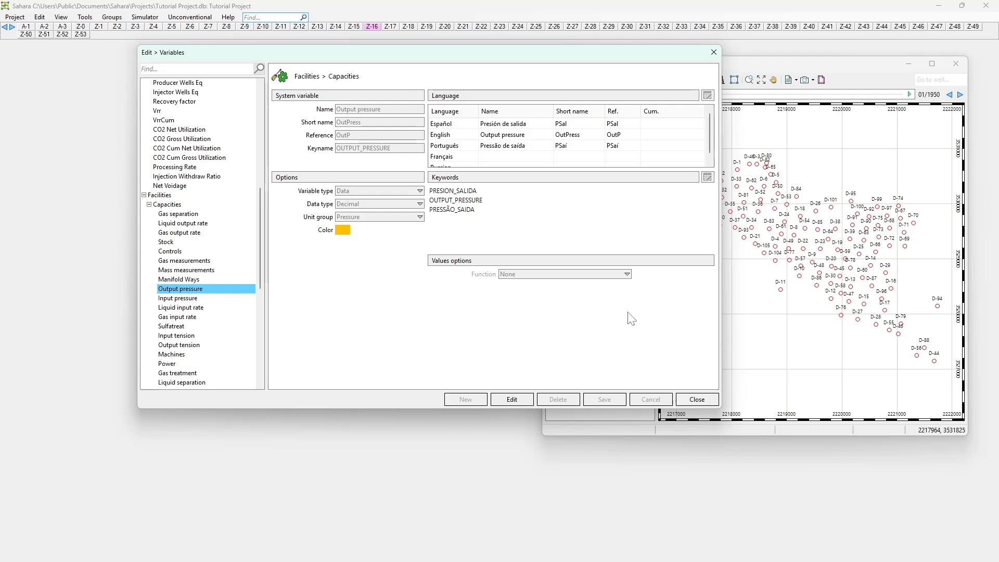
click(697, 399)
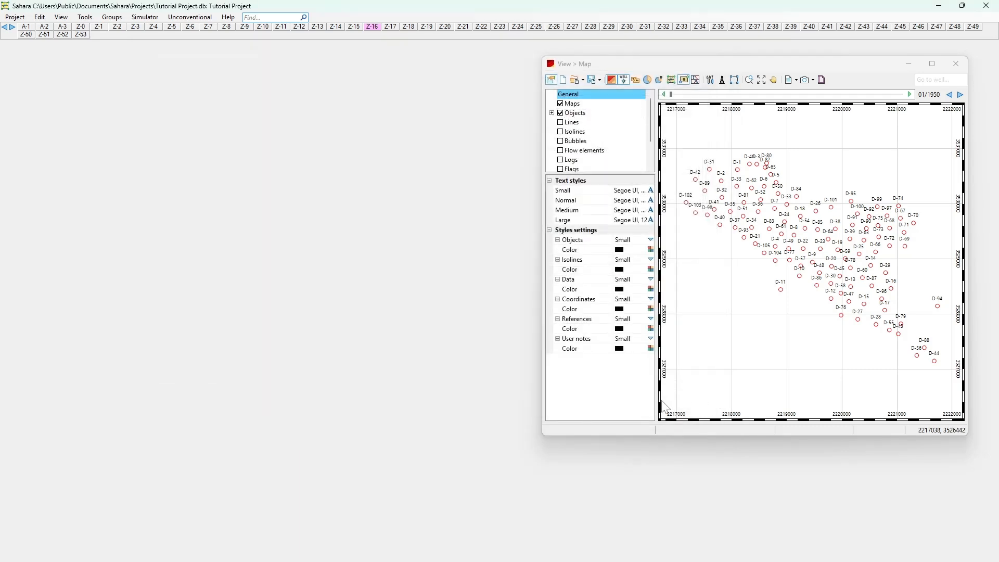